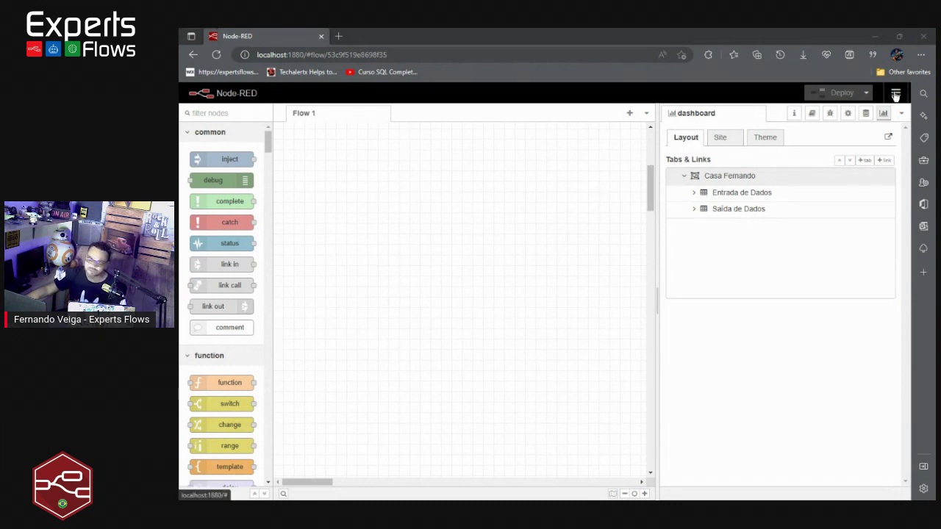
Search the installable palette modules for "ui-mic"
click(896, 94)
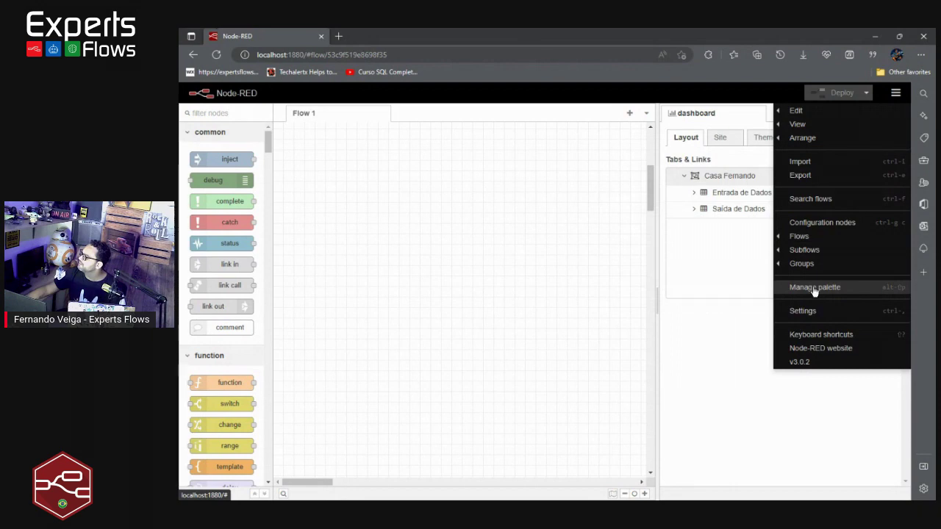
key(ctrl+plus)
key(ctrl+plus)
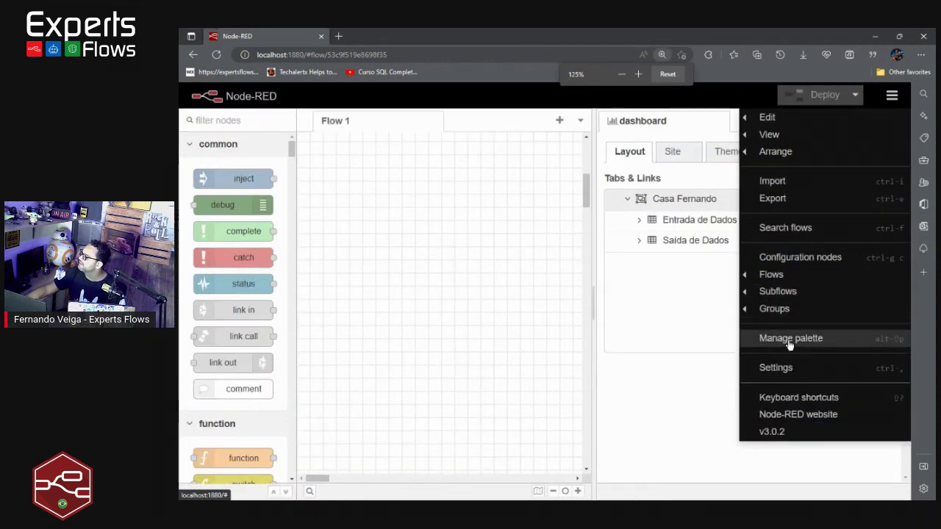
click(790, 341)
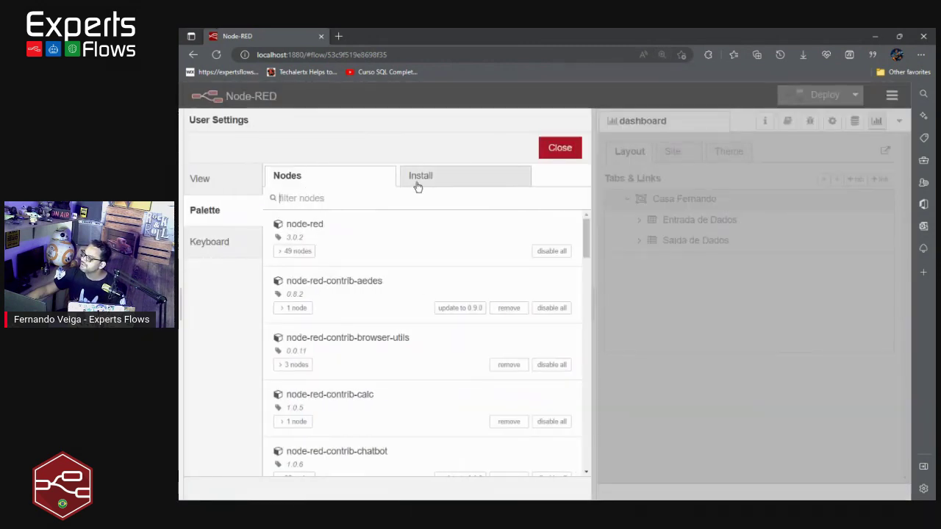
click(415, 181)
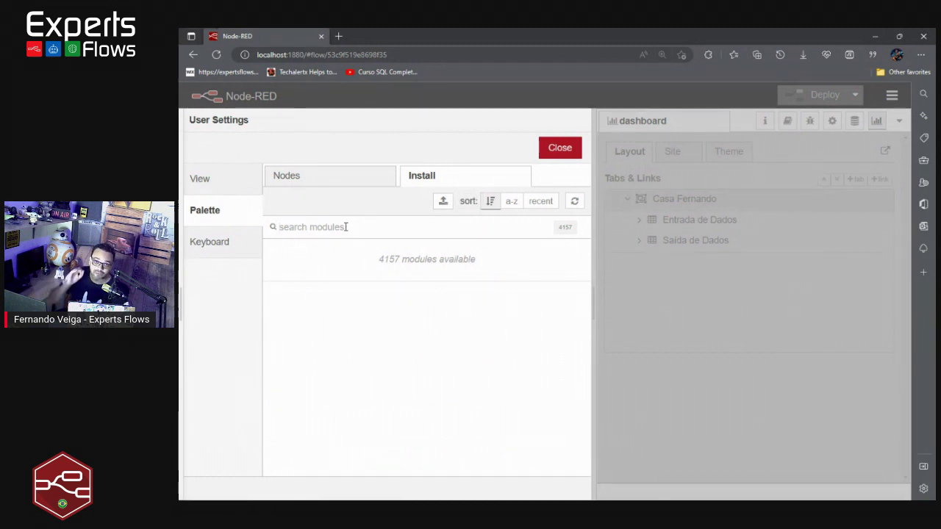
text(u)
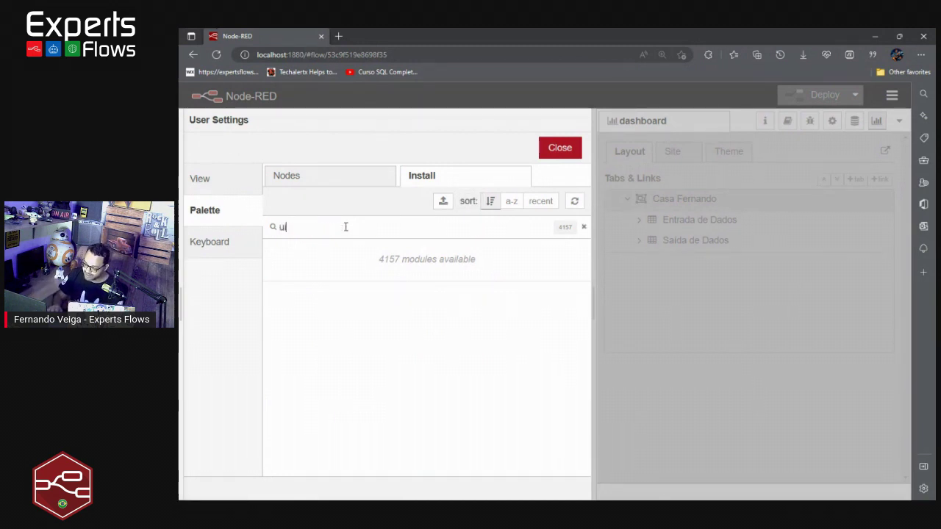
text(i-mic)
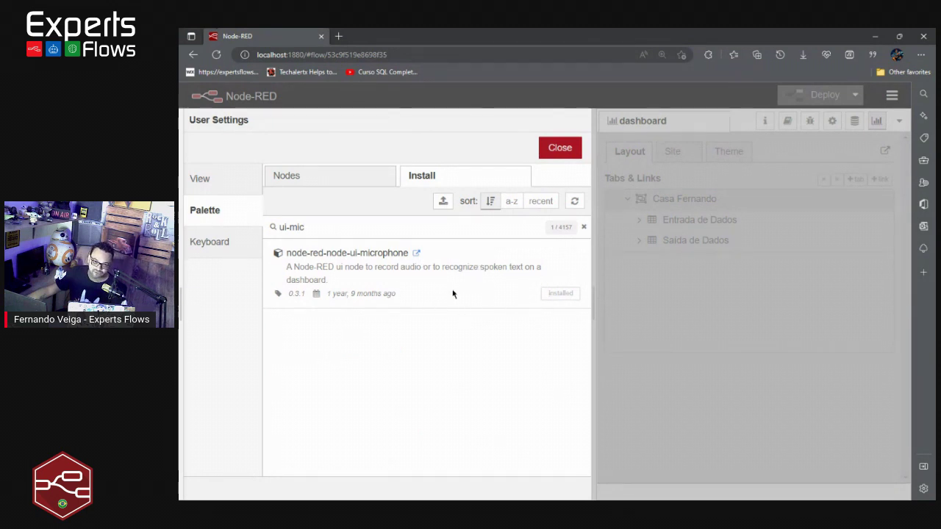
Read the usage and browser support documentation of node-red-node-ui-microphone, and return to the flow editor with the user settings closed
click(416, 253)
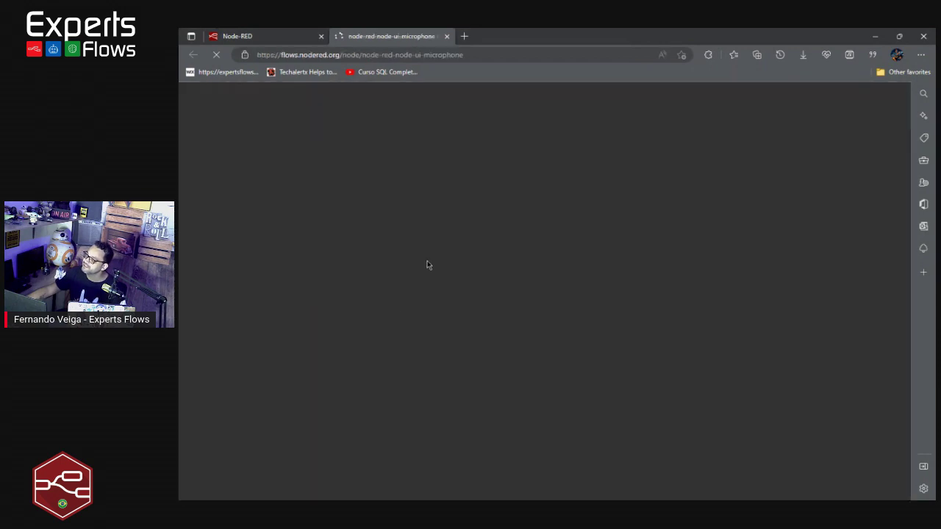
scroll(441, 283, down, 5)
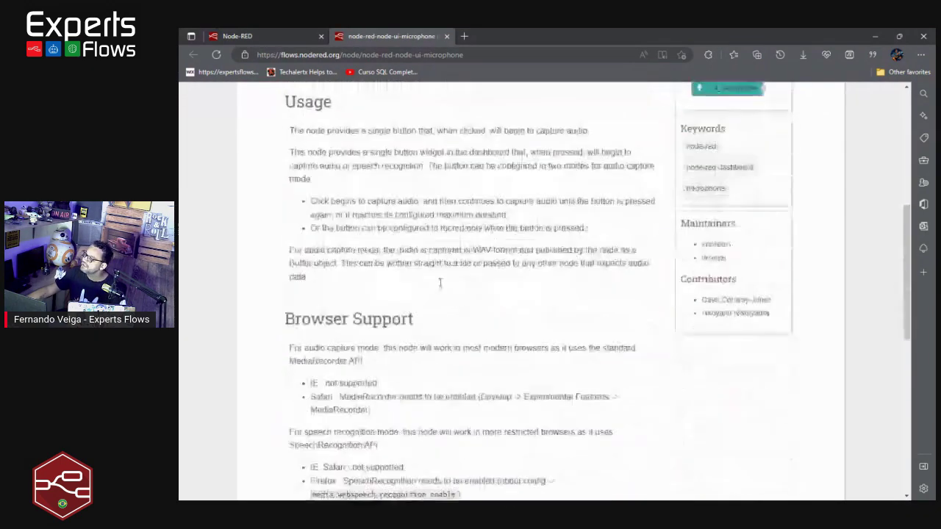
scroll(440, 282, down, 1)
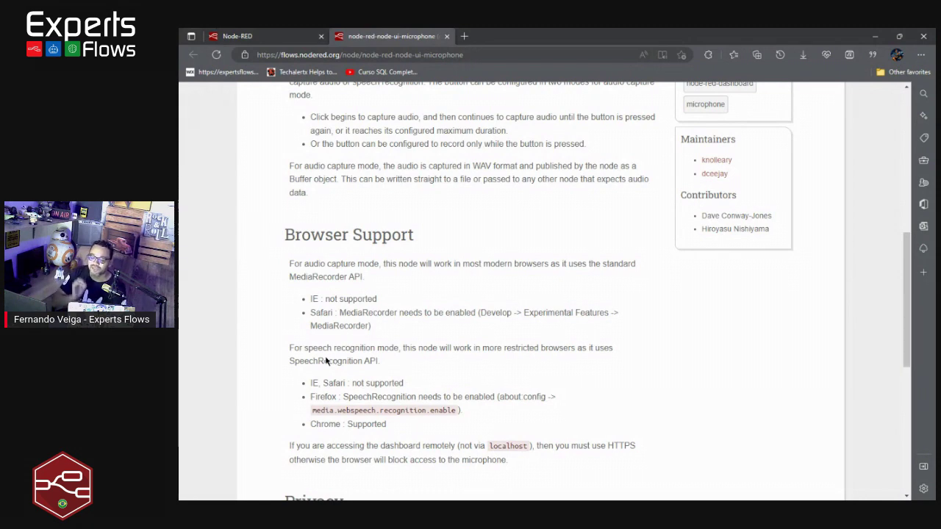
scroll(363, 353, down, 4)
scroll(363, 354, up, 6)
key(ctrl+Page_Up)
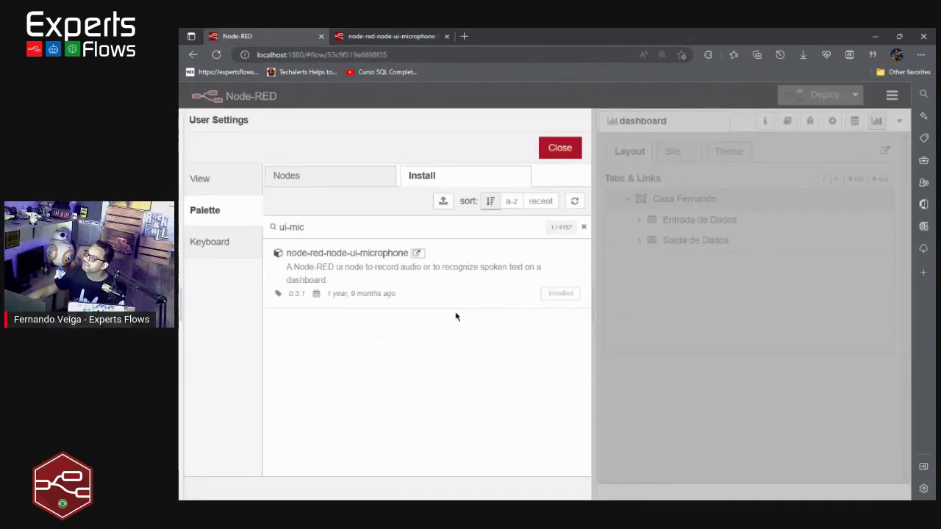
click(563, 147)
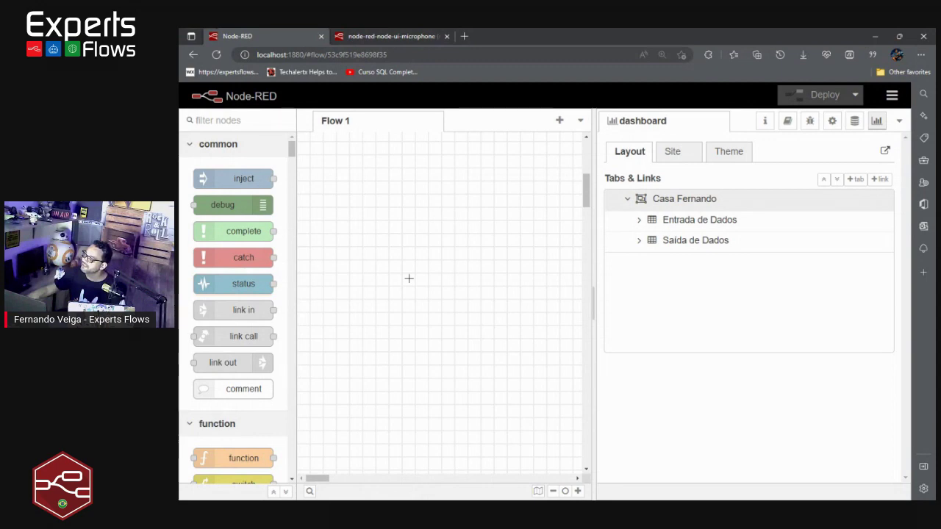
Add a microphone node from the dashboard category to the upper part of Flow 1
key(ctrl+minus)
key(ctrl+minus)
scroll(213, 309, down, 10)
scroll(218, 326, down, 20)
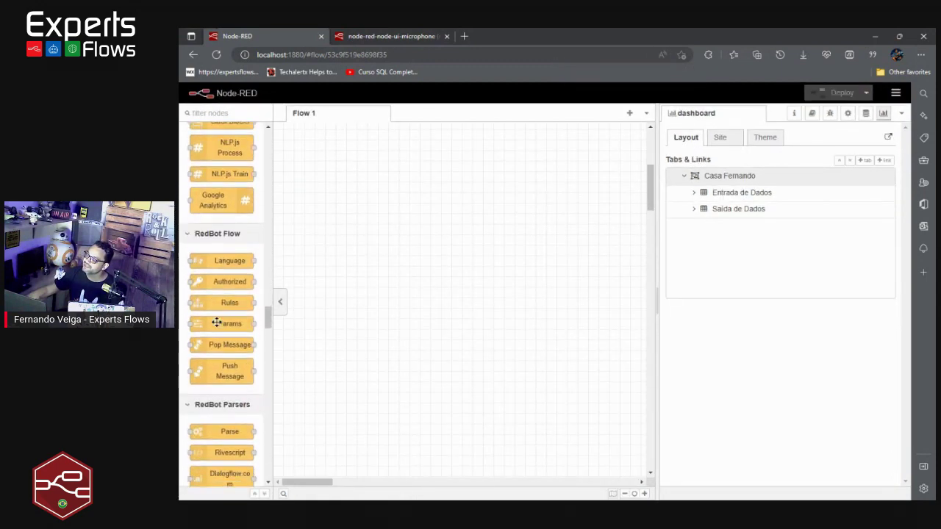
scroll(217, 321, down, 20)
scroll(216, 321, down, 5)
scroll(224, 307, down, 4)
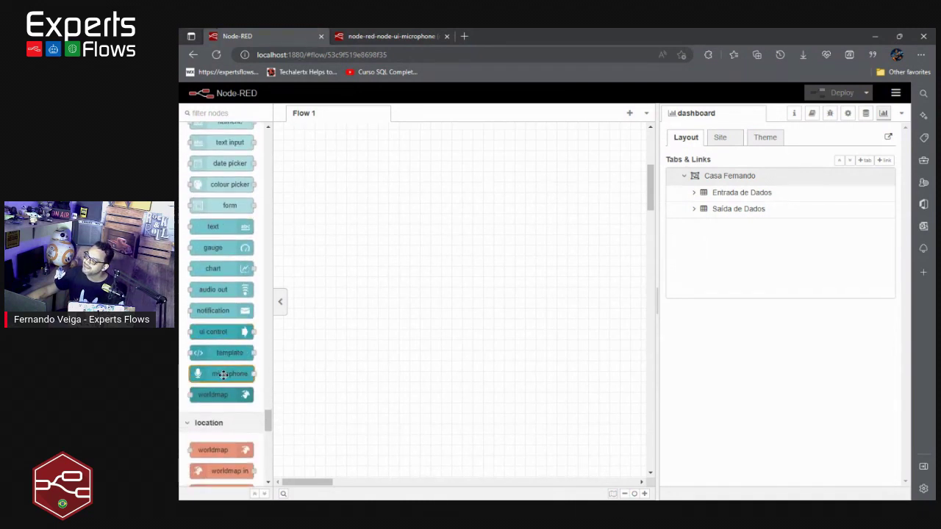
mouse_move(223, 376)
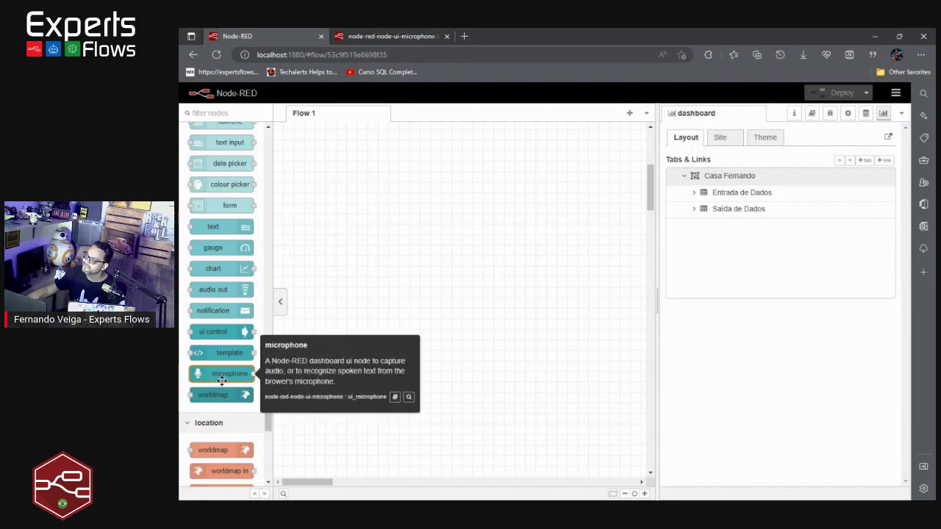
key(ctrl+plus)
key(ctrl+plus)
scroll(235, 368, down, 2)
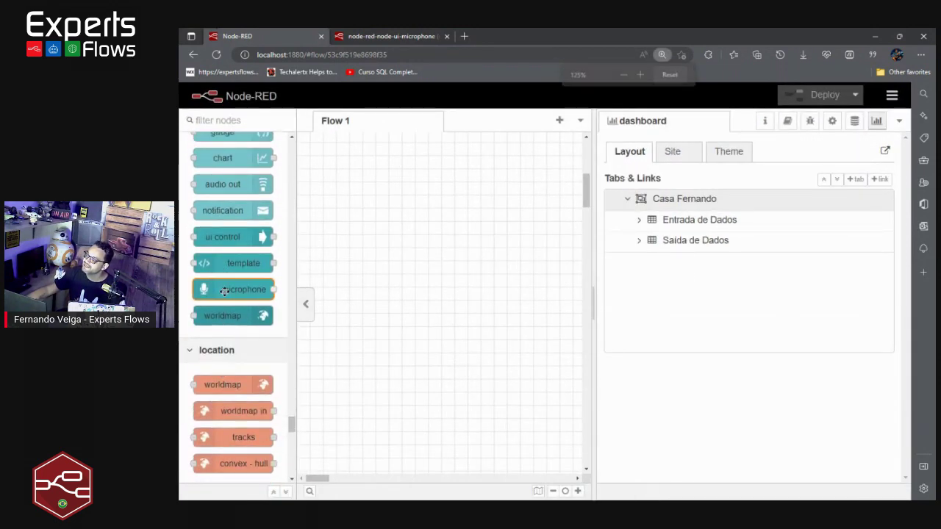
mouse_move(223, 290)
drag(223, 290, 387, 219)
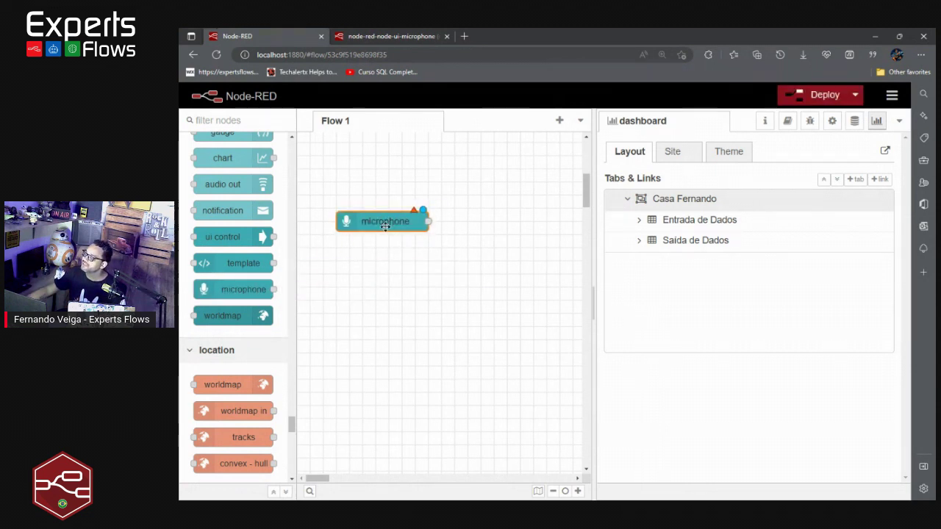
Configure the microphone node with group Entrada de Dados, mode Audio Input and record option "Click to start, click to stop"
key(ctrl+plus)
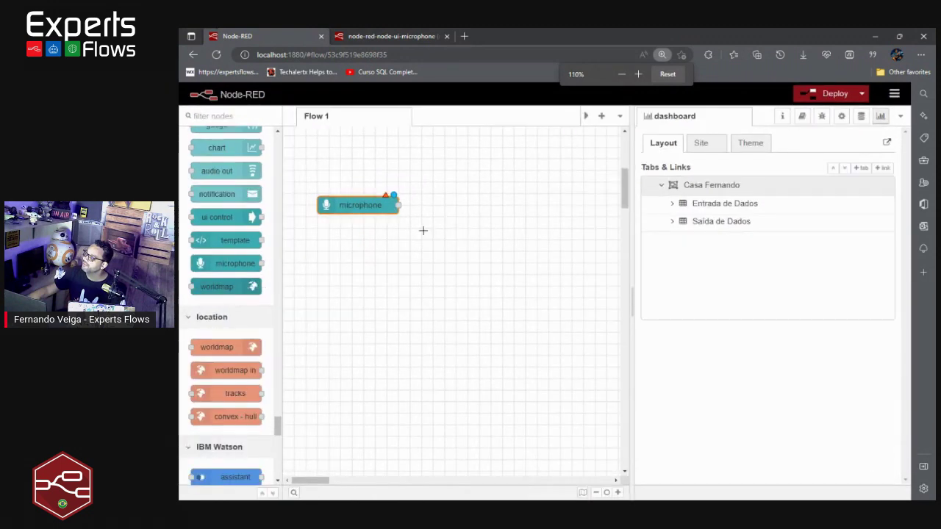
double_click(346, 207)
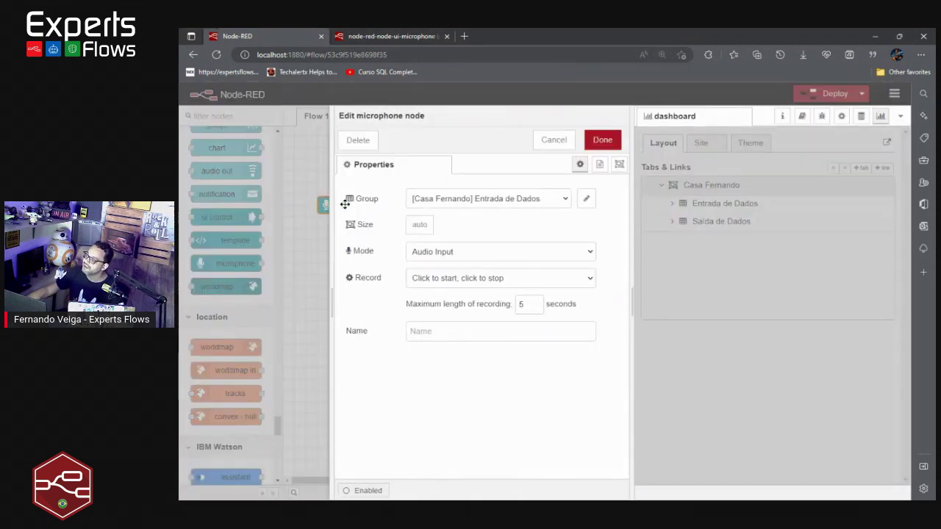
click(511, 200)
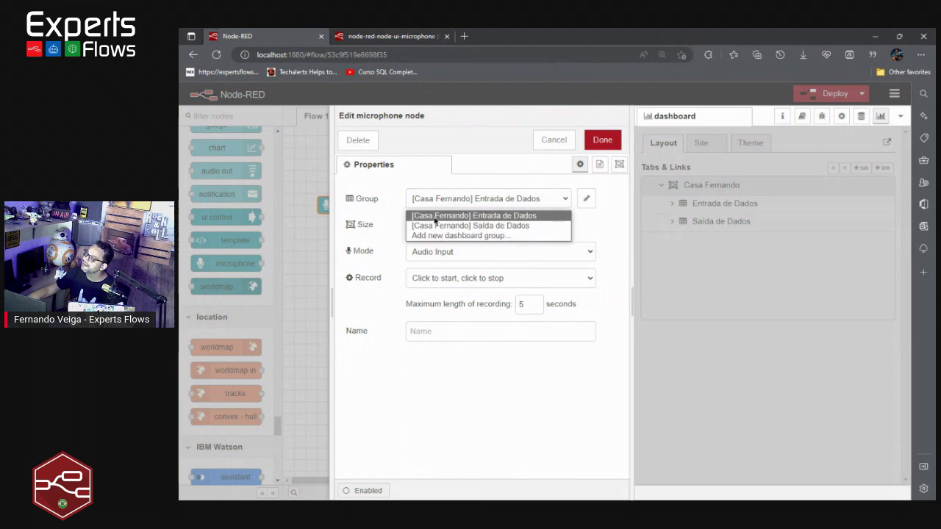
click(523, 220)
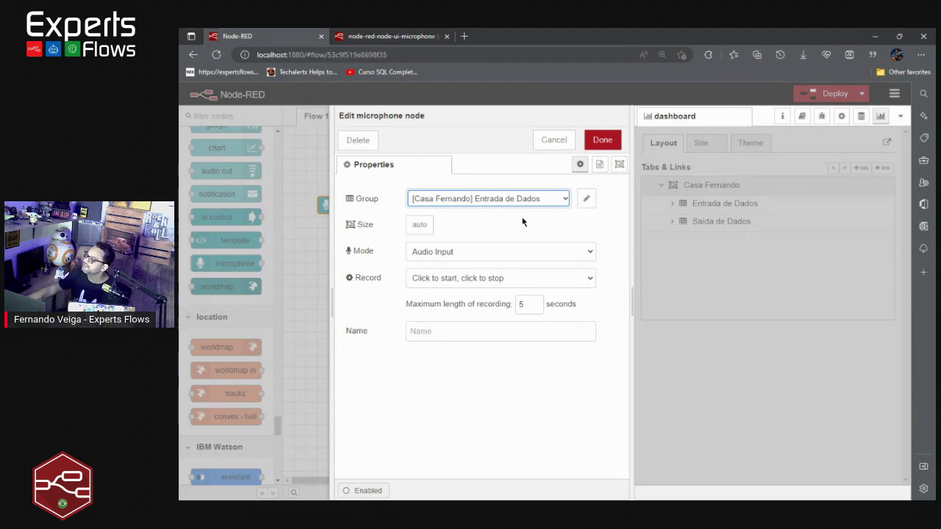
click(432, 252)
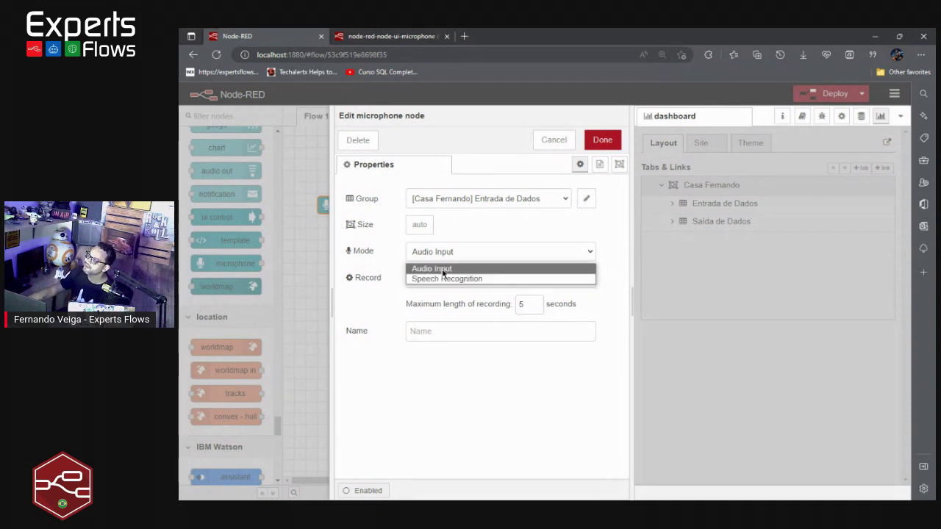
click(443, 269)
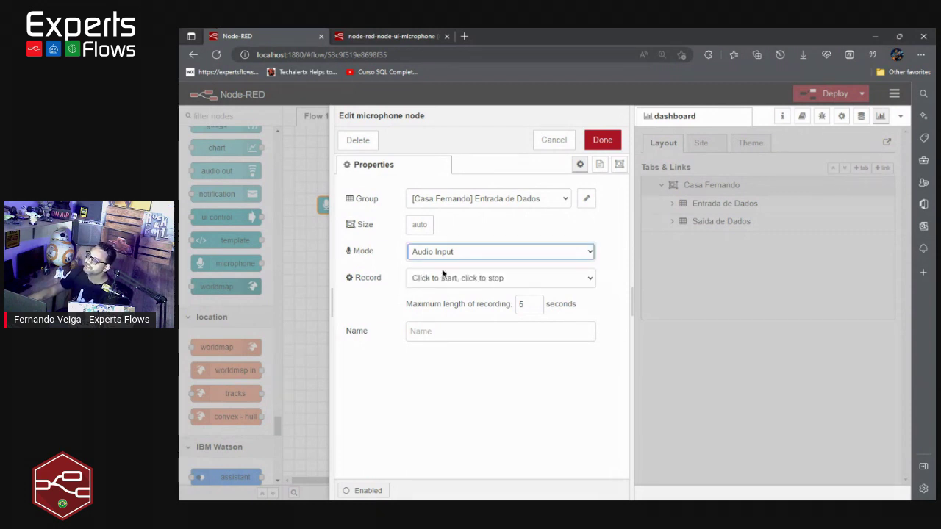
click(458, 284)
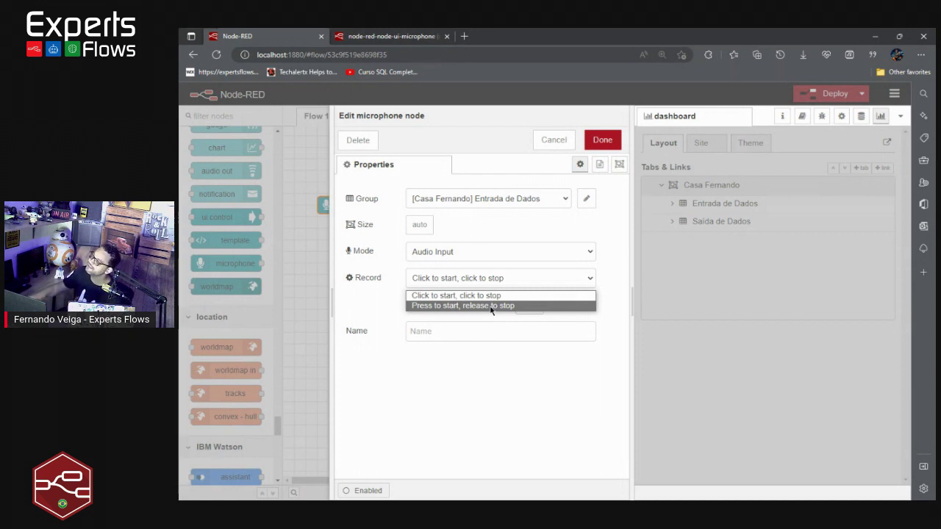
click(455, 295)
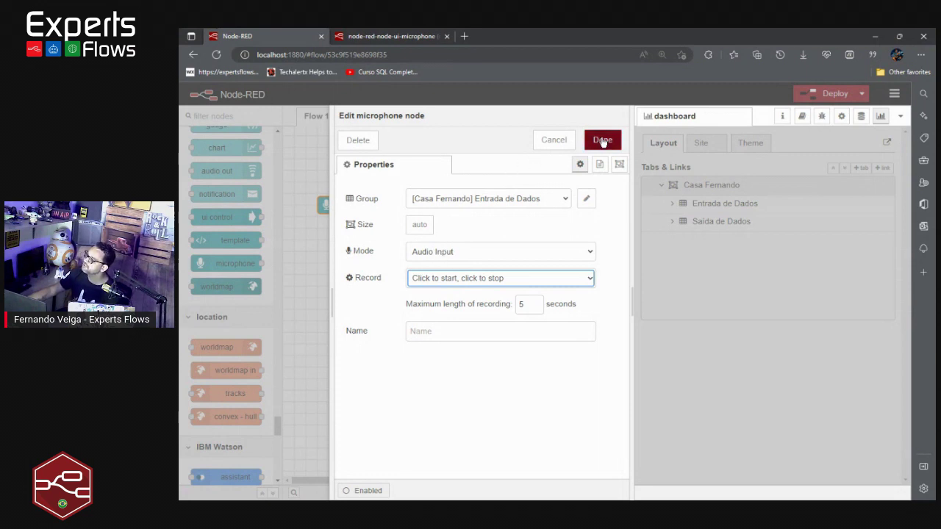
Set the microphone node's maximum recording length to 15 seconds and save its properties
click(531, 306)
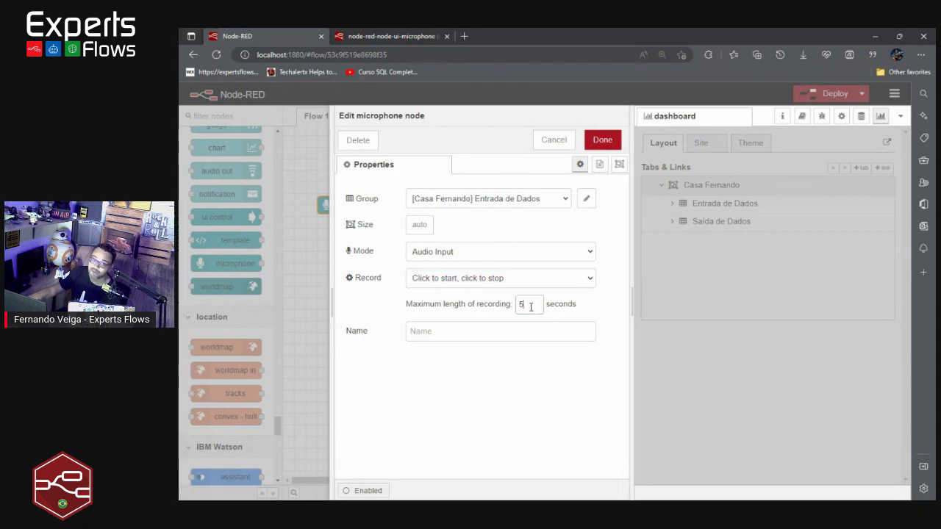
click(531, 306)
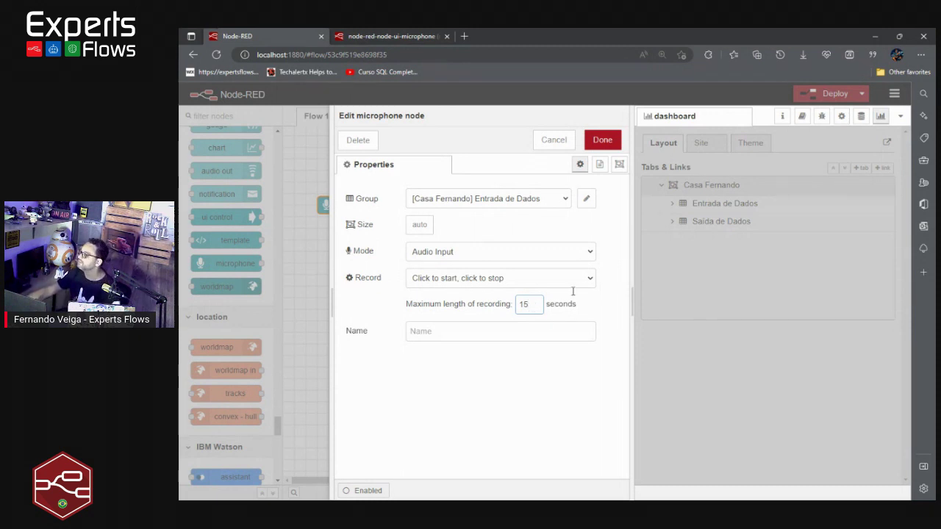
click(603, 140)
Add a debug node wired to the microphone node's output and deploy the flow
scroll(234, 243, up, 4)
scroll(233, 242, up, 10)
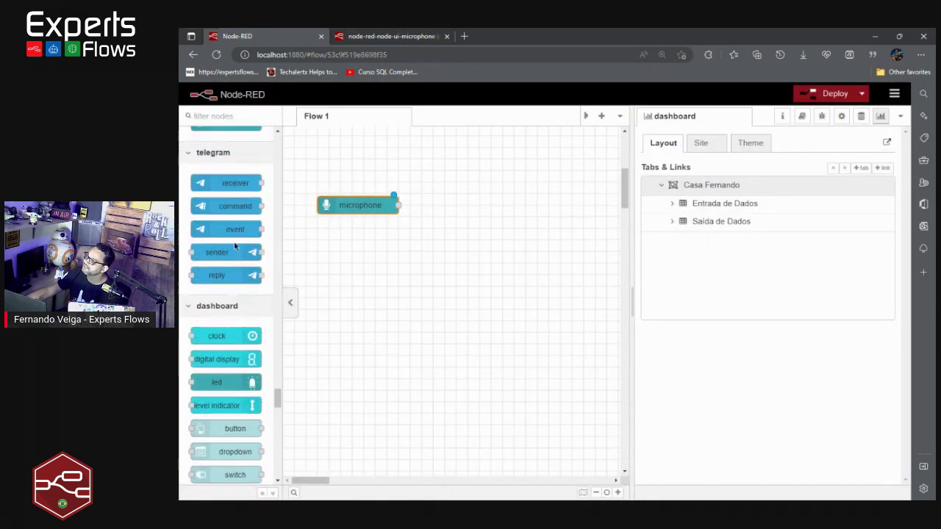
drag(282, 351, 279, 147)
drag(251, 189, 516, 183)
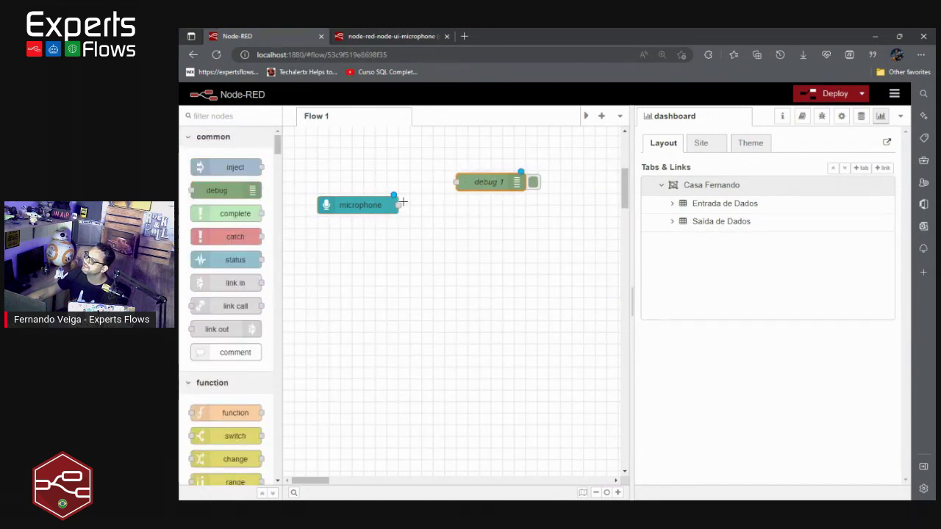
drag(397, 205, 457, 182)
click(831, 97)
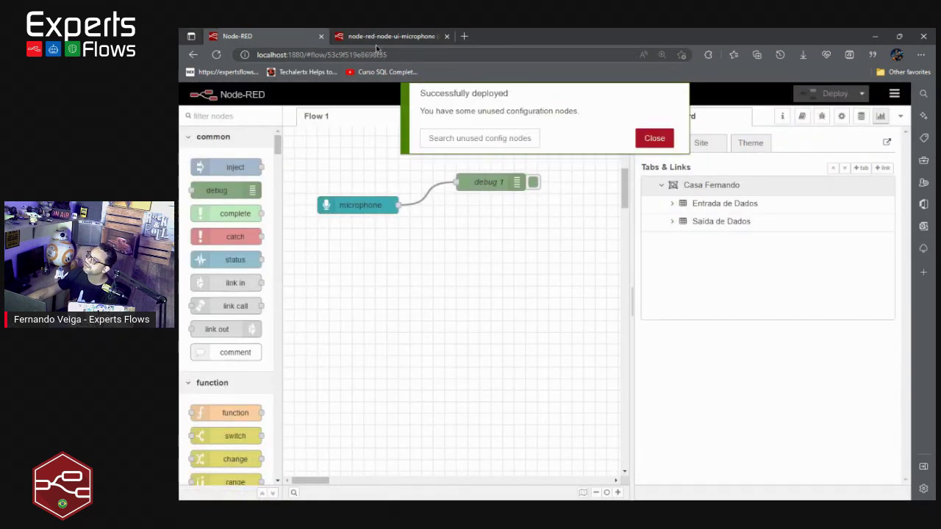
Record a short audio test with the dashboard's microphone widget and check its output in the editor's debug messages
click(887, 143)
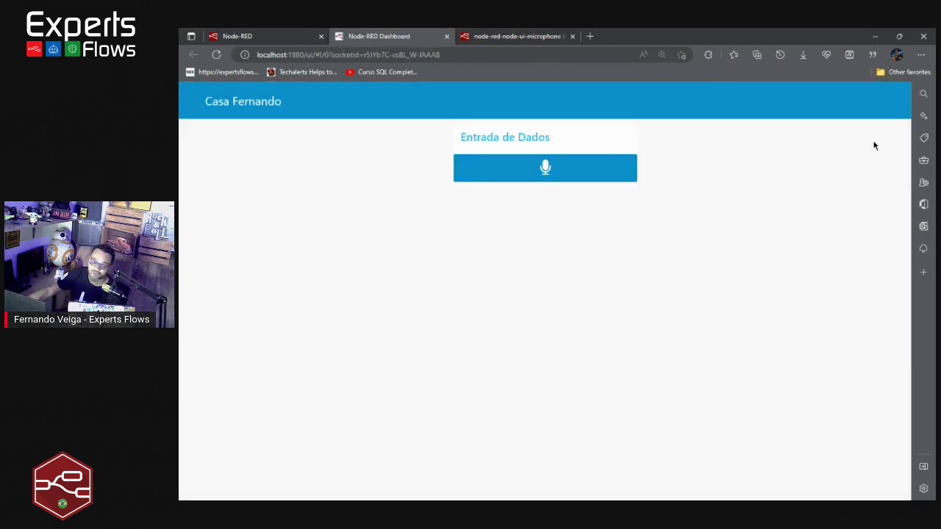
click(543, 170)
click(544, 170)
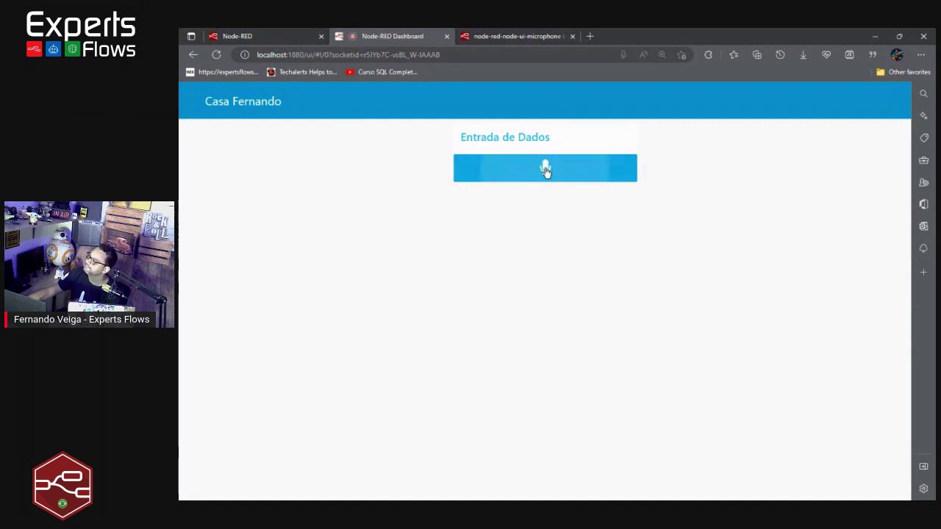
click(288, 36)
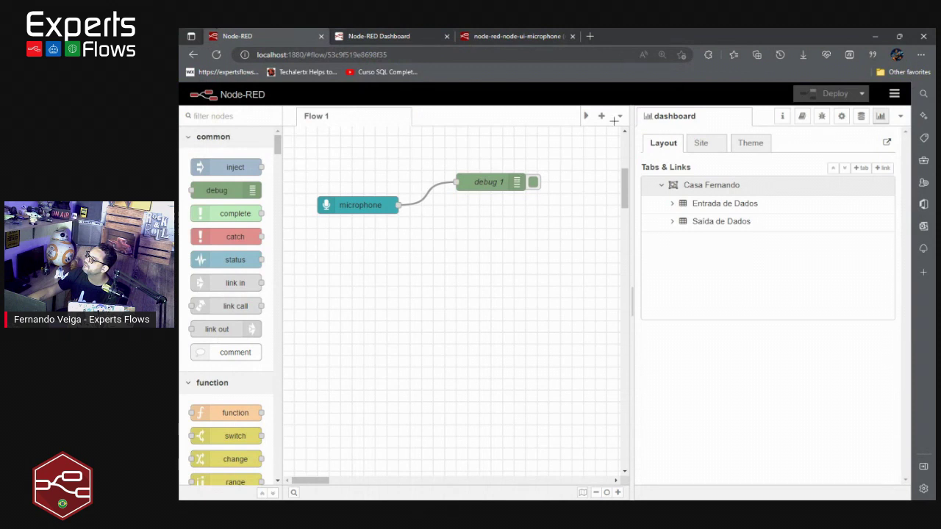
click(821, 116)
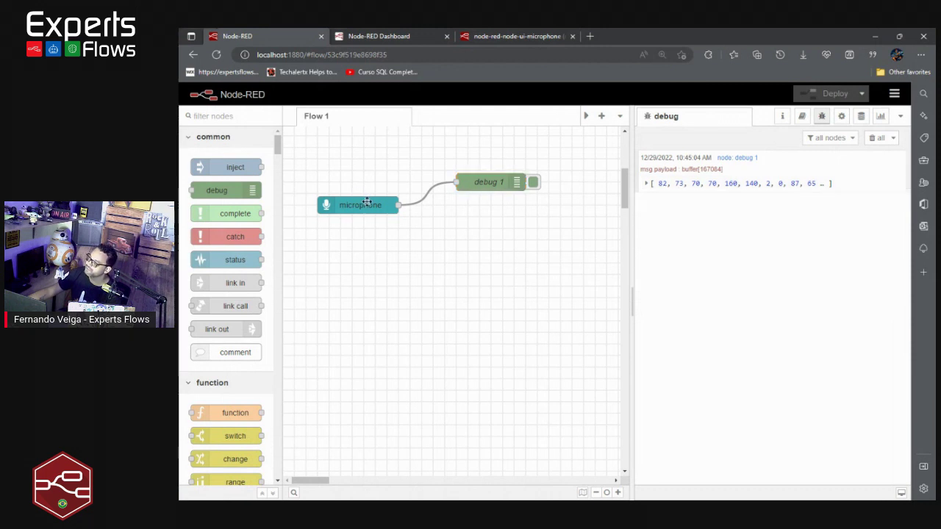
Add a play audio node to the flow and wire it to the microphone node's output
drag(364, 200, 353, 222)
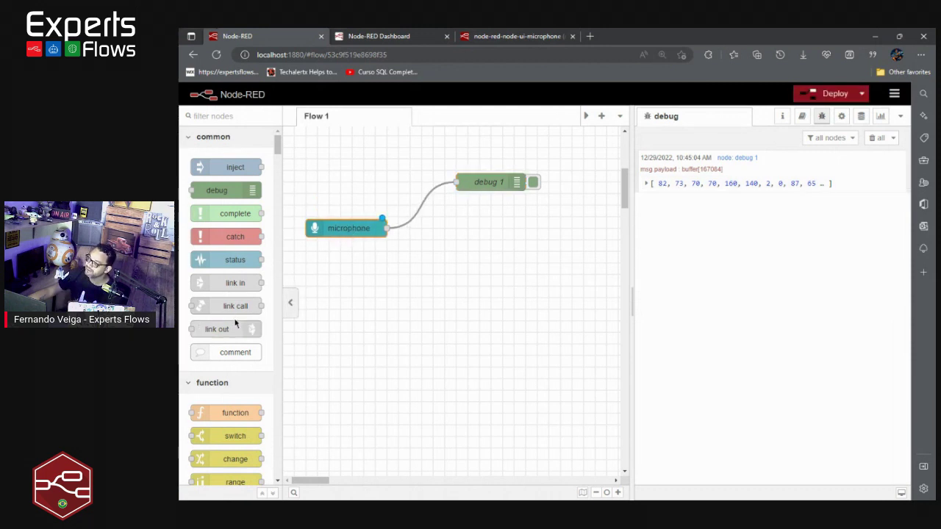
scroll(235, 324, down, 15)
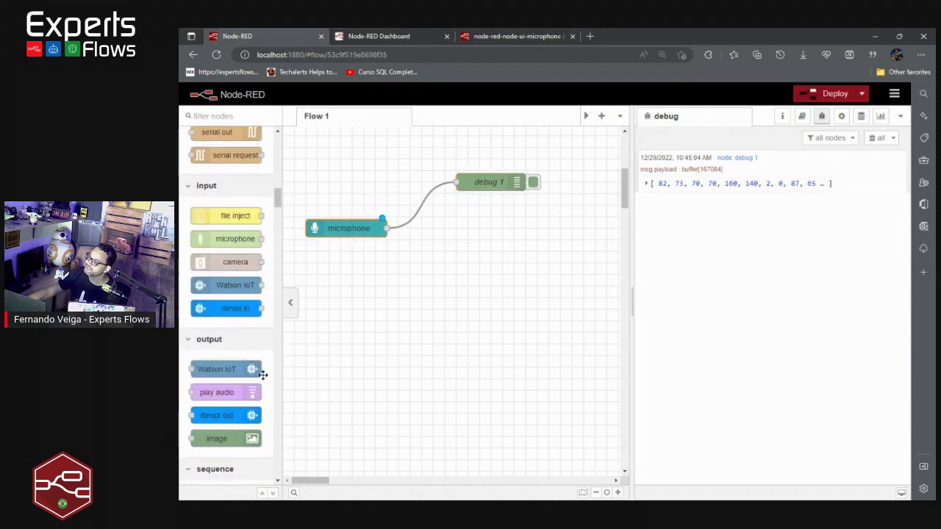
drag(236, 392, 527, 234)
drag(386, 228, 524, 231)
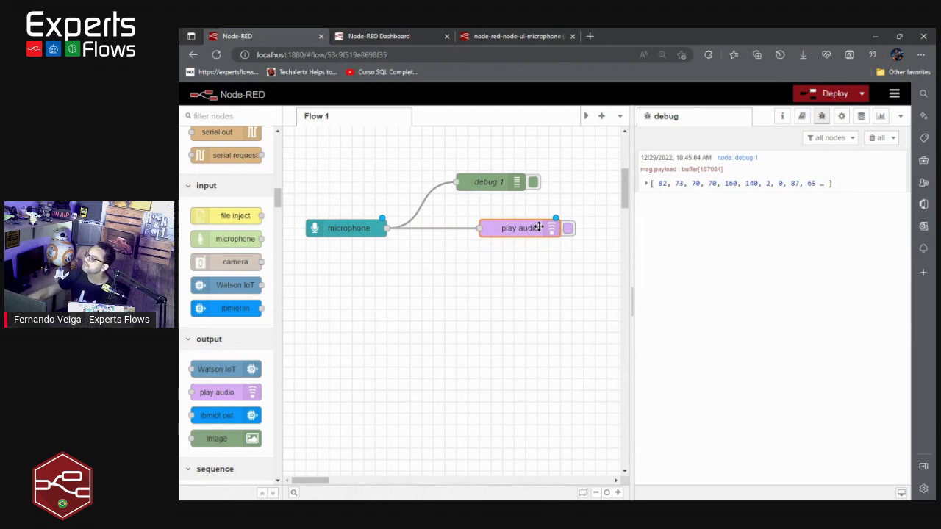
Review the play audio node's TTS voices, keep Microsoft Daniel - Portuguese, and deploy the flow
double_click(539, 227)
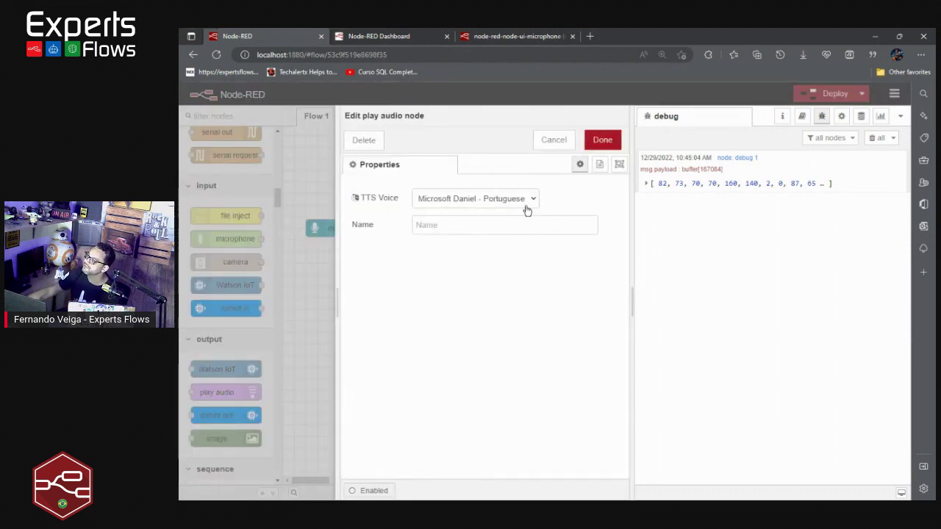
click(524, 200)
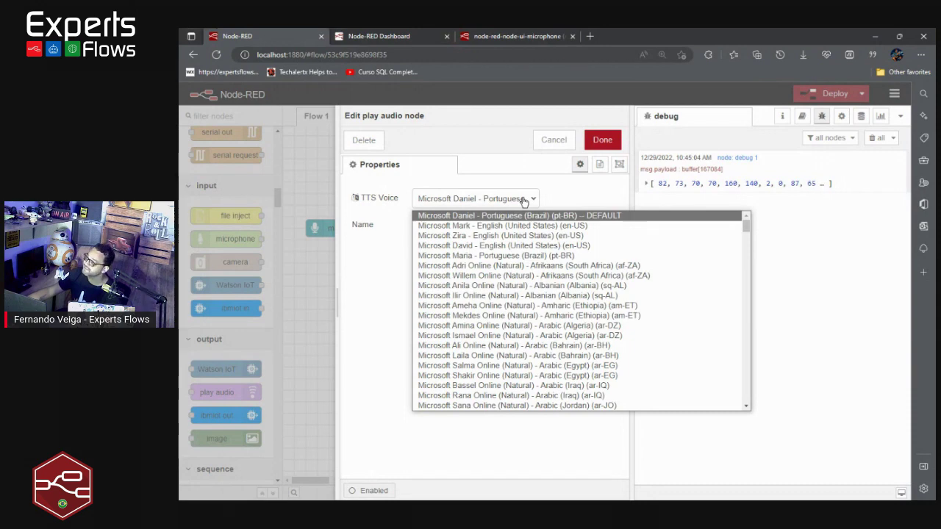
click(523, 200)
click(616, 140)
click(830, 93)
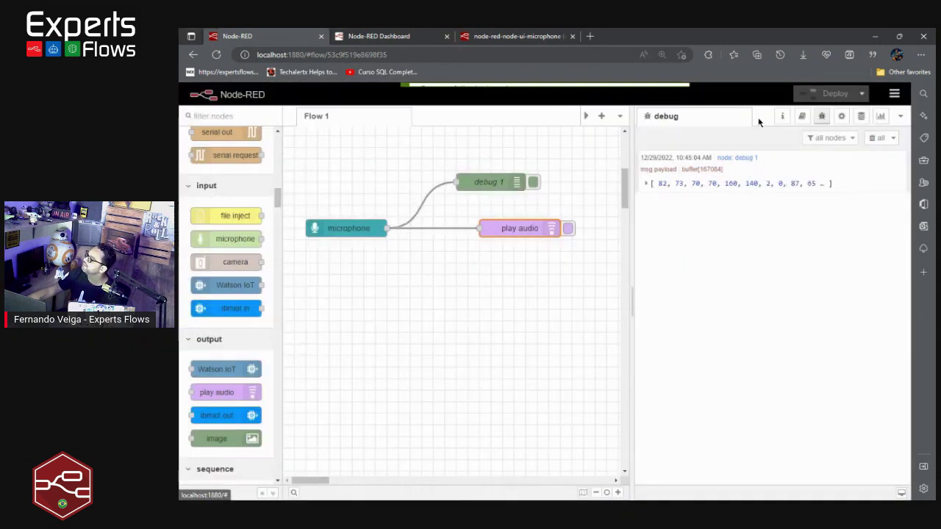
Record two audio tests with the dashboard's microphone widget to hear them through the play audio node
click(397, 37)
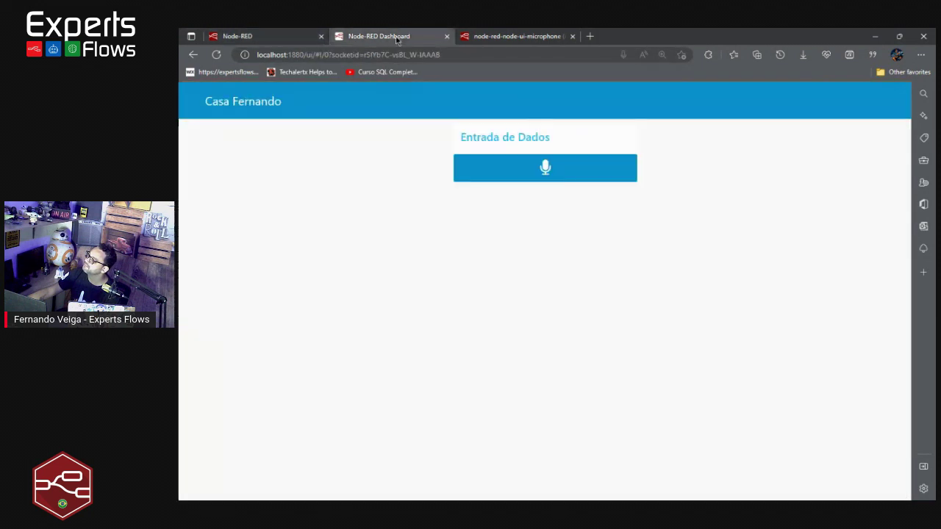
click(557, 170)
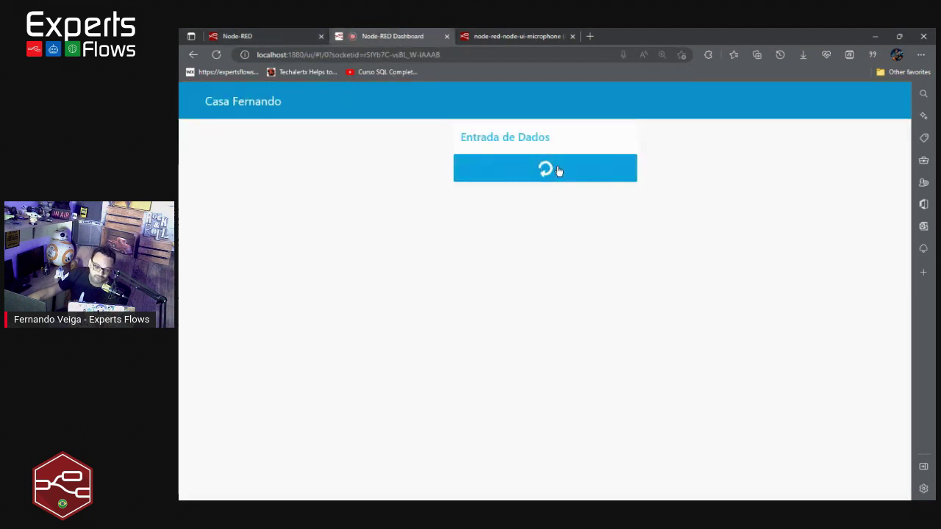
click(558, 169)
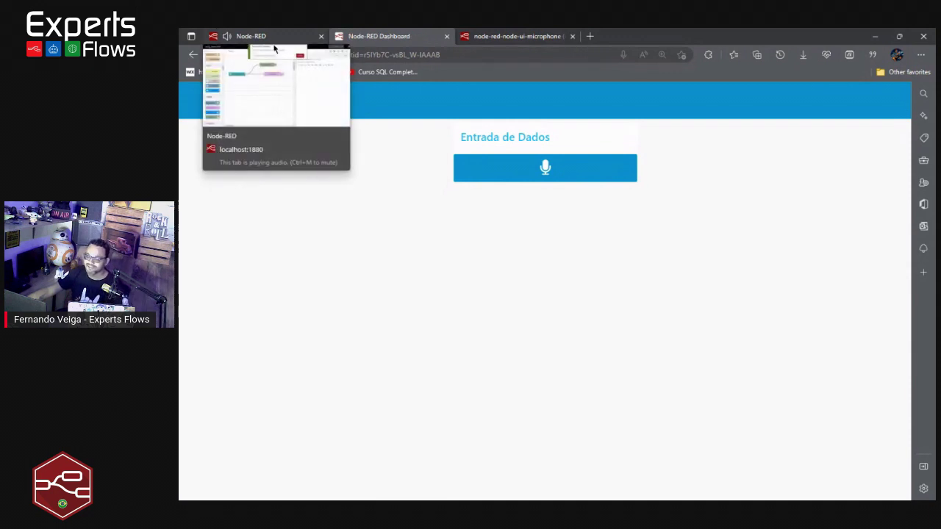
click(520, 175)
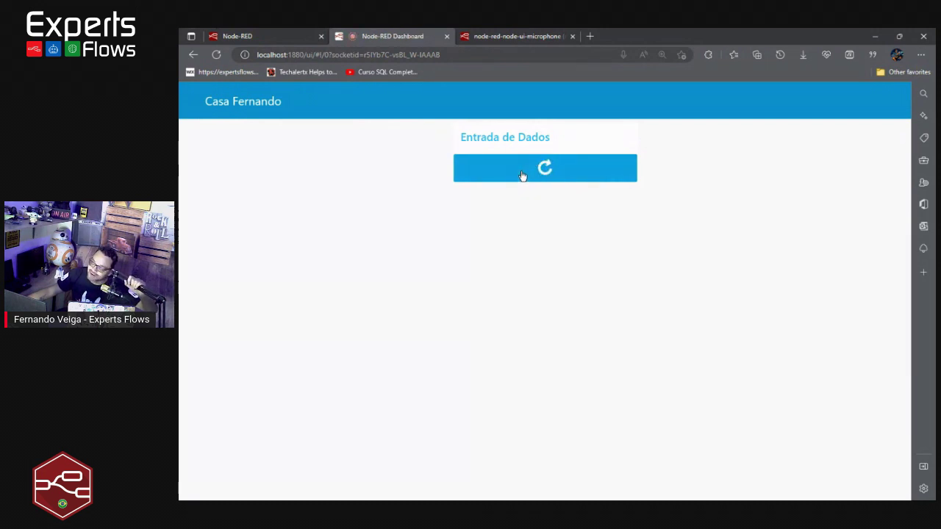
click(521, 171)
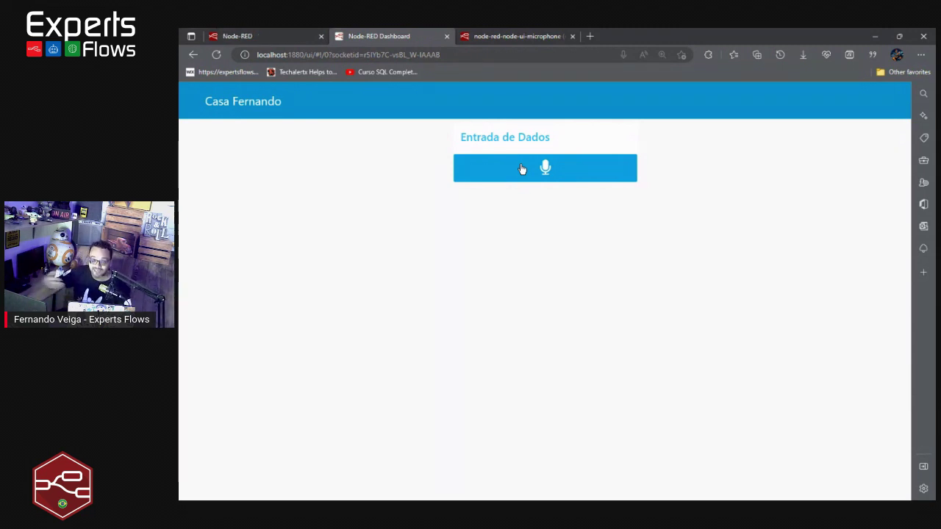
Switch the microphone node to Speech Recognition mode with a maximum recognition length of 15 seconds and deploy the flow
click(285, 37)
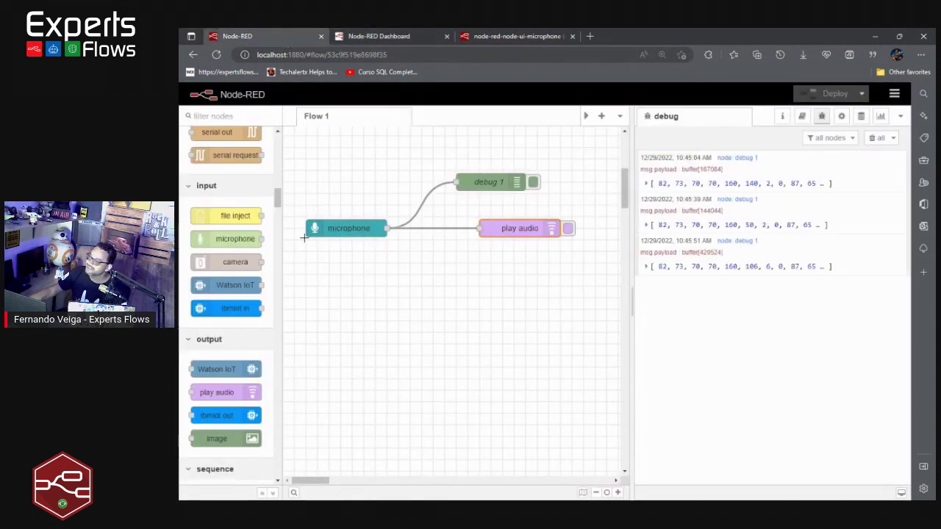
double_click(366, 229)
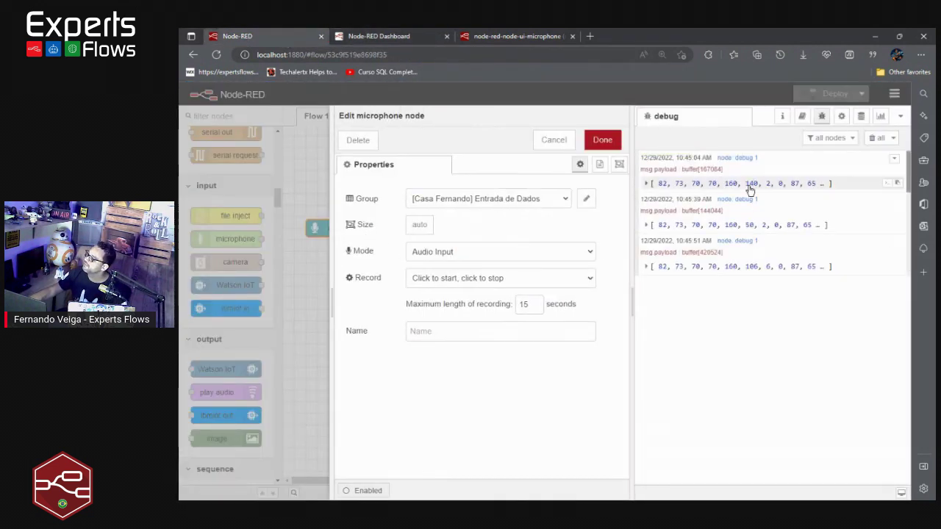
click(489, 254)
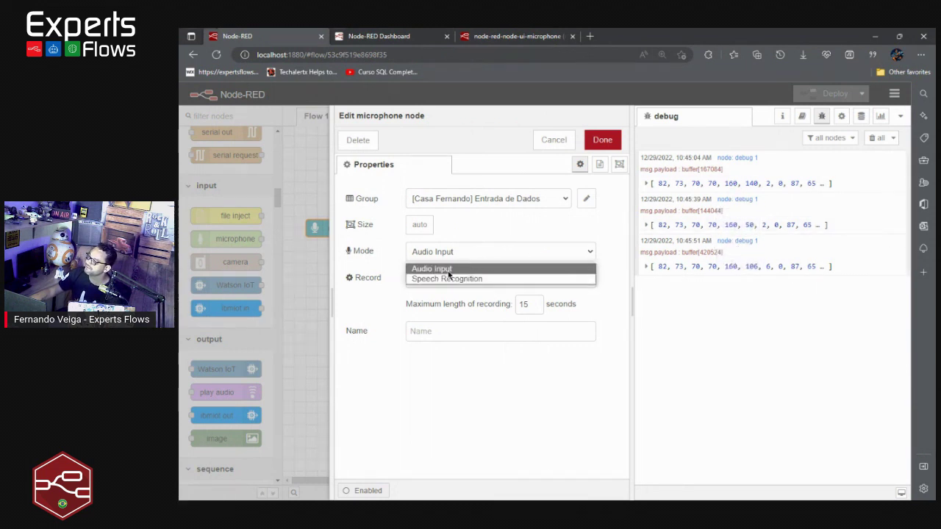
click(468, 279)
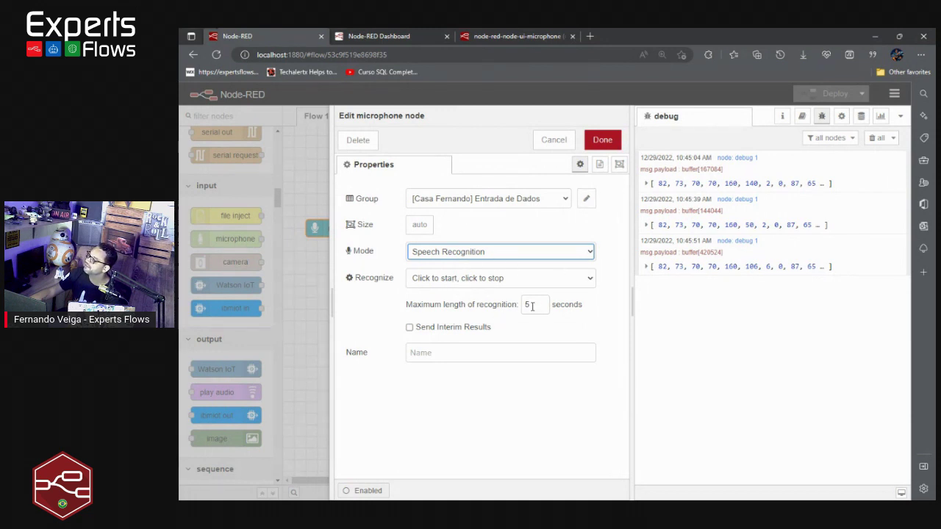
drag(533, 303, 502, 302)
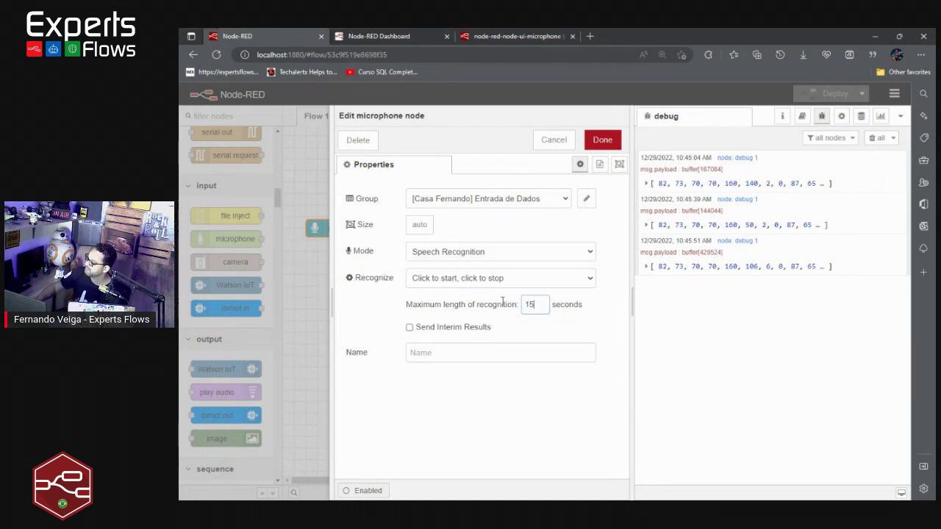
click(602, 139)
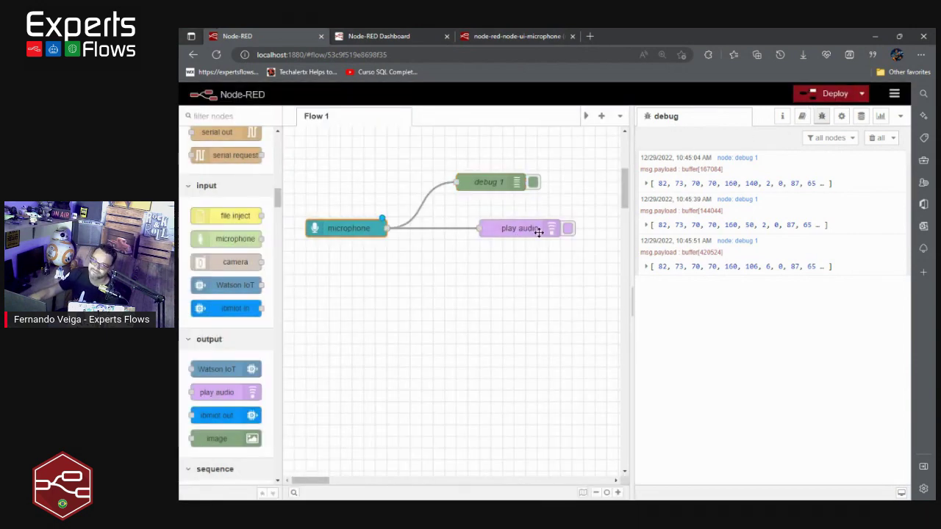
click(827, 93)
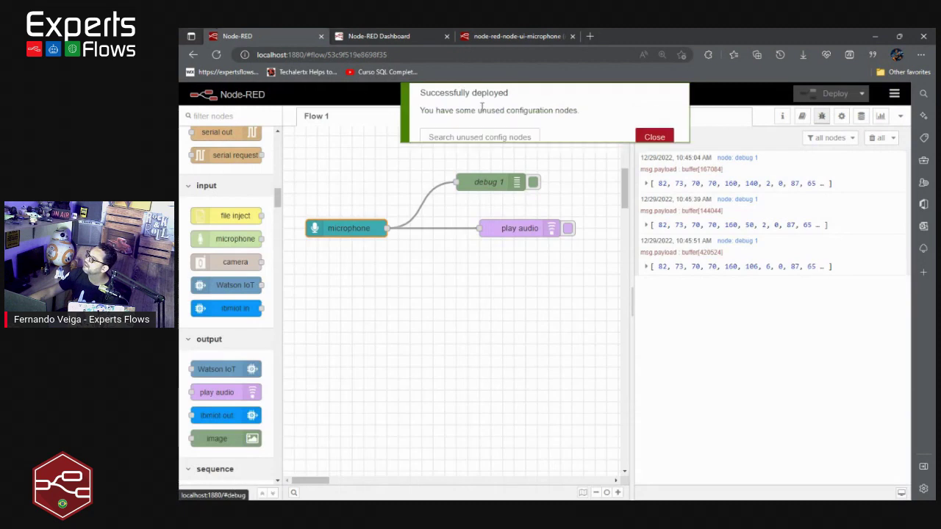
Record a spoken phrase with the dashboard's microphone widget and check the recognized text in the editor's debug messages
click(379, 36)
click(557, 171)
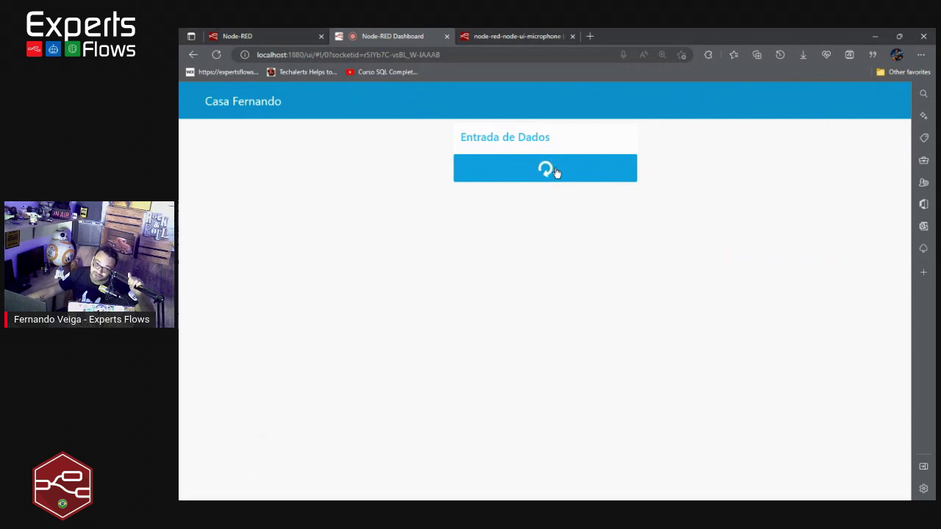
click(556, 172)
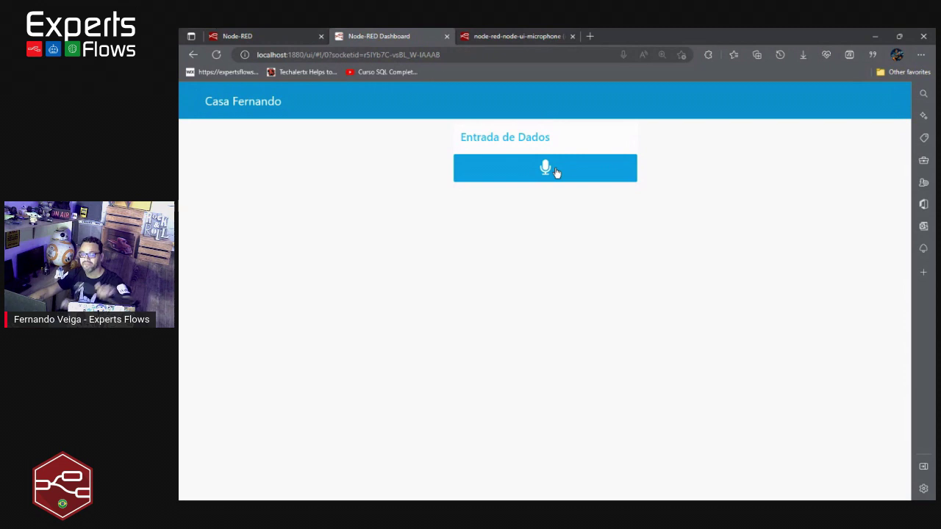
click(302, 37)
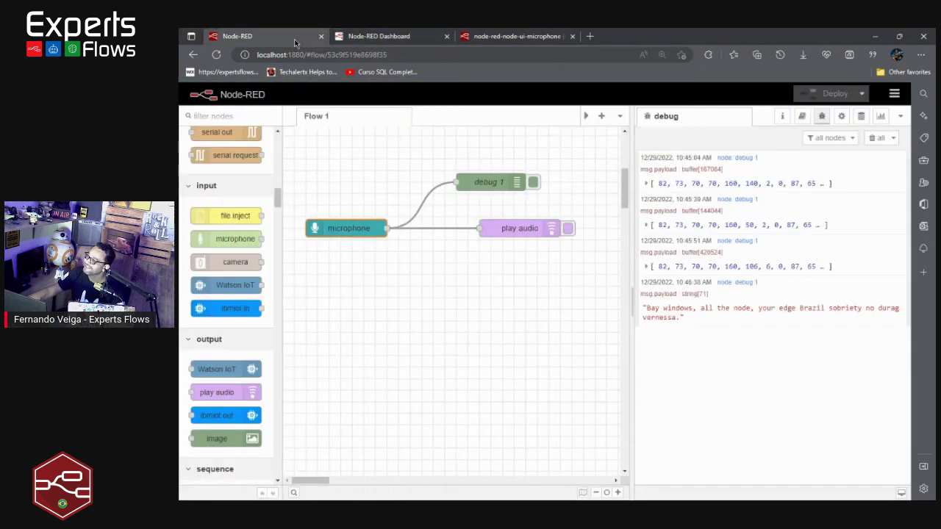
Check the play audio node's TTS voice options without changing them and widen the debug message area
double_click(531, 228)
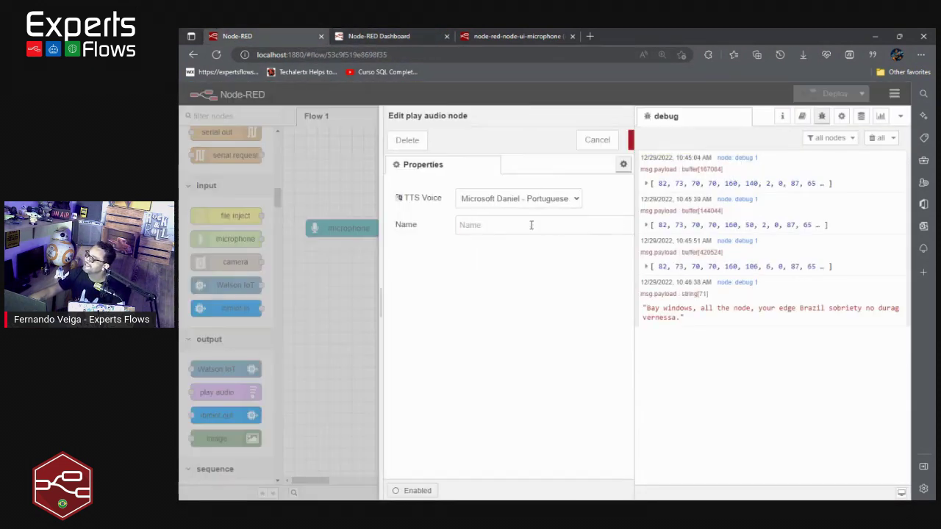
click(502, 202)
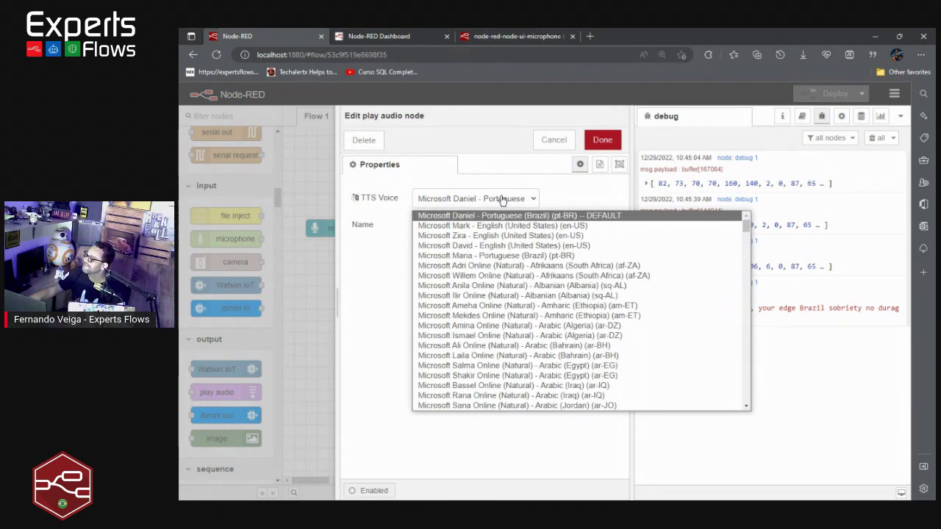
click(603, 140)
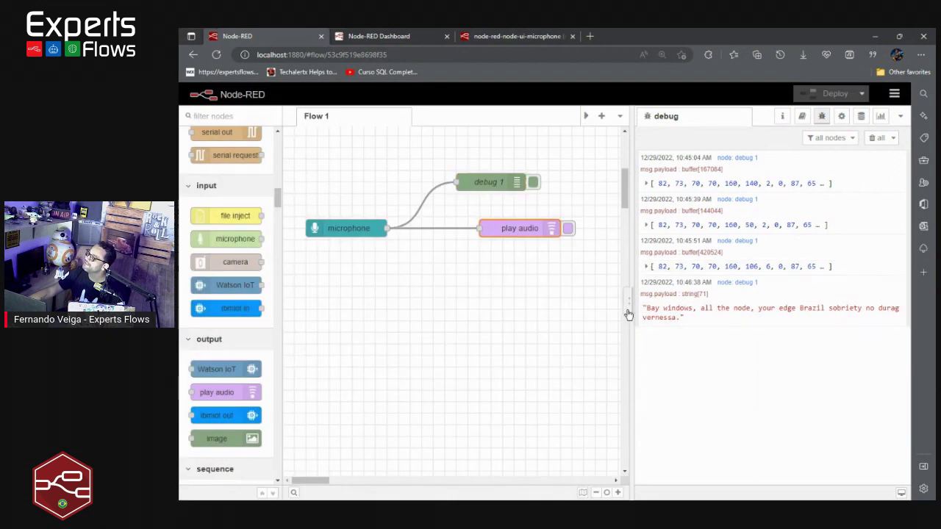
drag(624, 300, 525, 298)
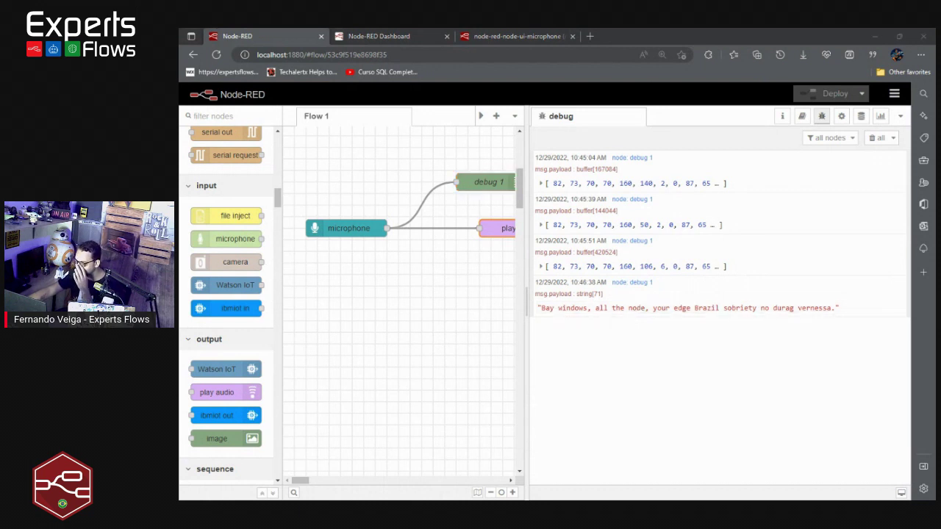
Switch to Google Chrome, load the Node-RED editor at localhost:1880 and open the flow's dashboard from it
key(Return)
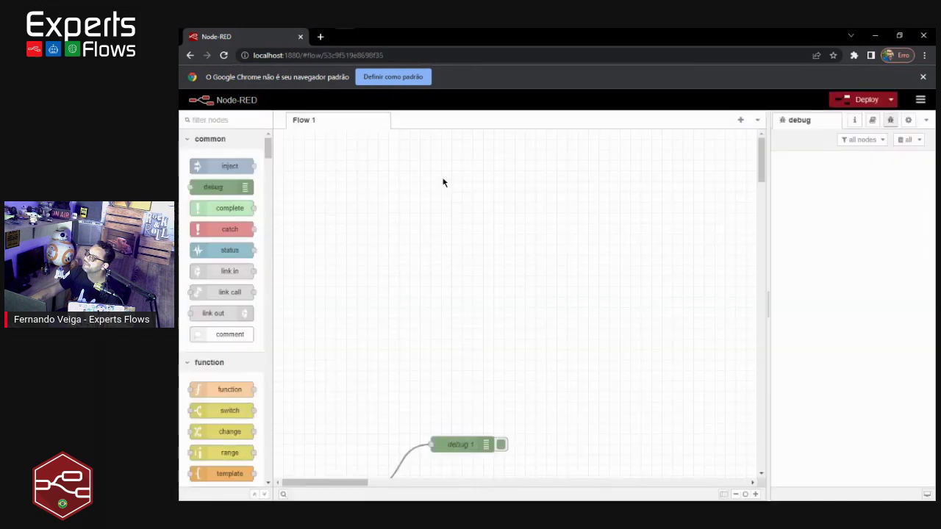
scroll(498, 335, down, 4)
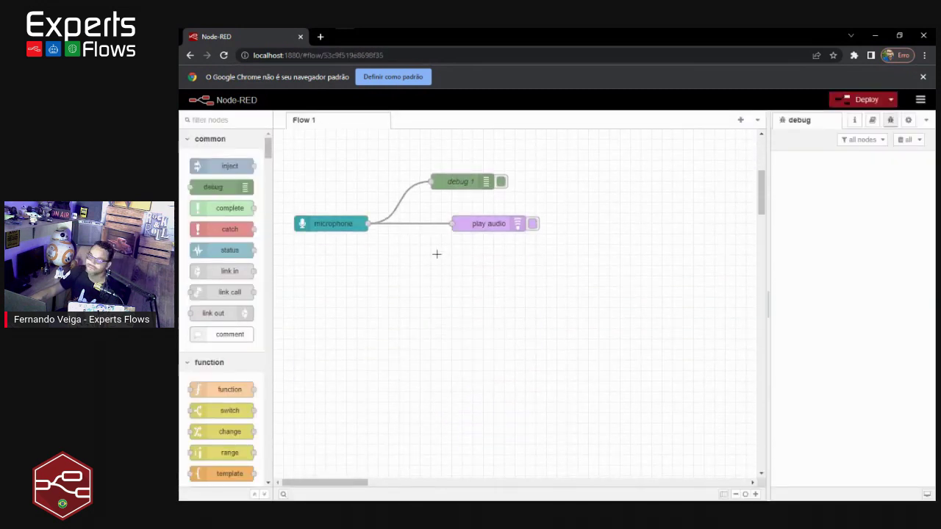
click(926, 120)
click(846, 211)
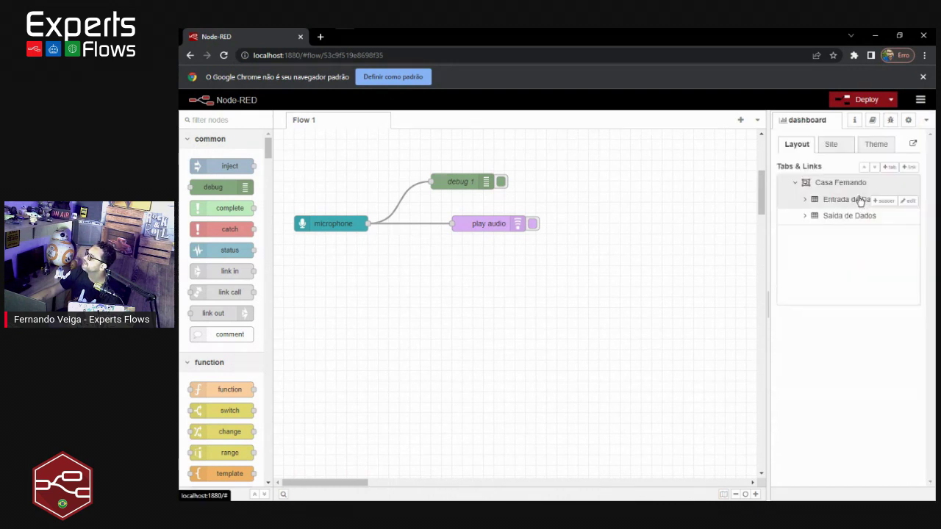
click(916, 147)
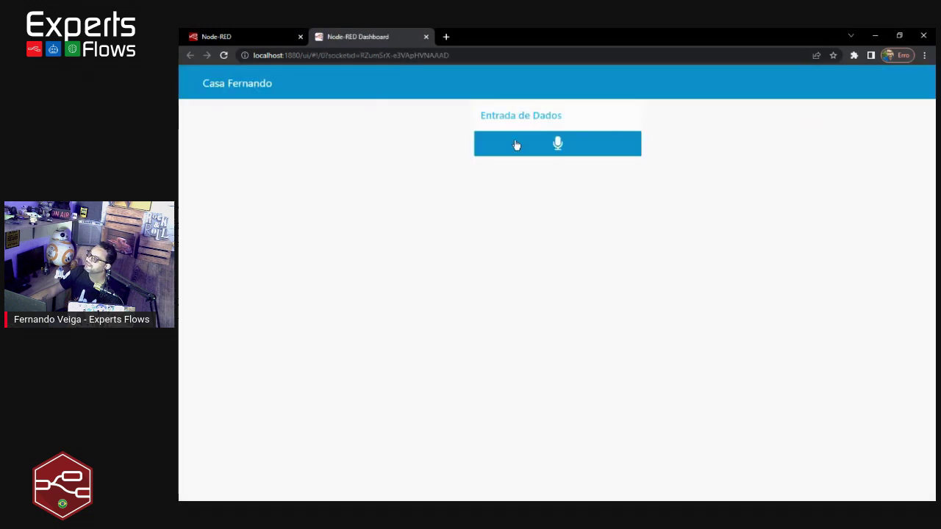
Record a spoken phrase with the Chrome dashboard's microphone widget and show the editor's debug messages
click(559, 145)
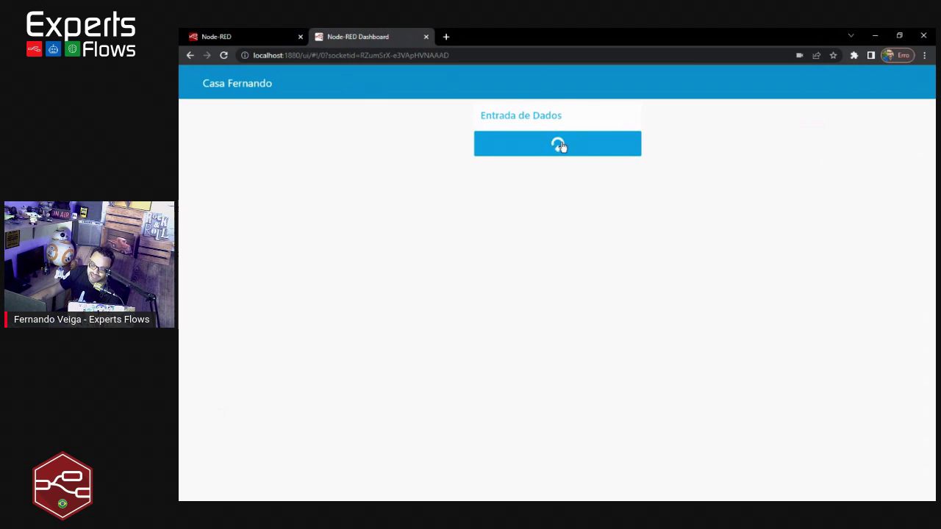
click(559, 146)
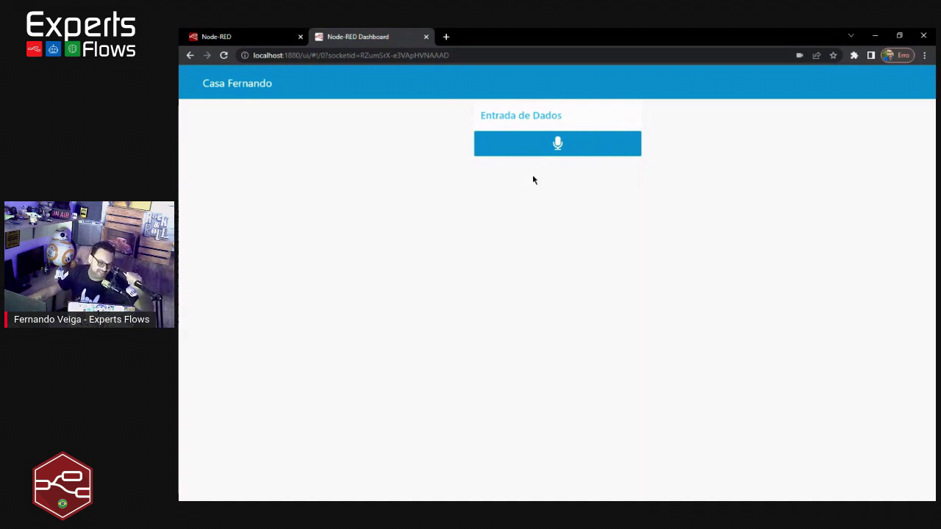
mouse_move(250, 33)
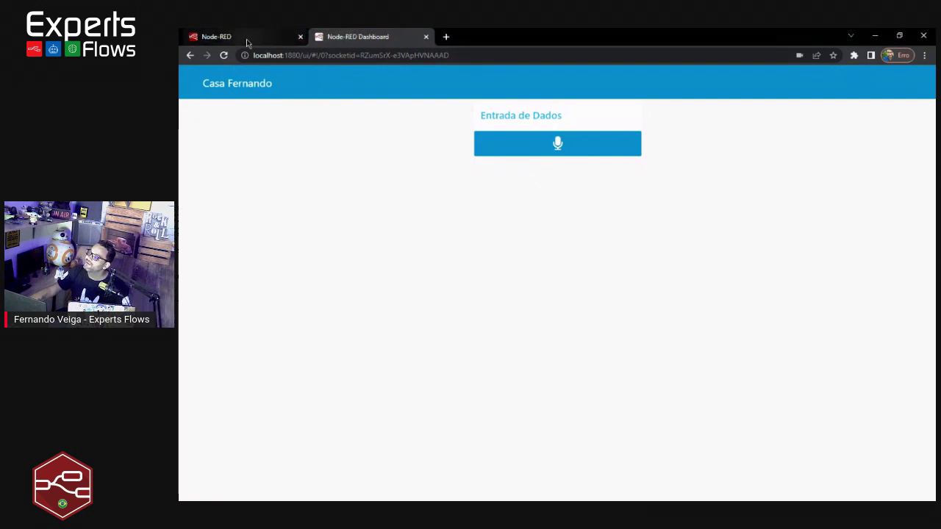
click(248, 37)
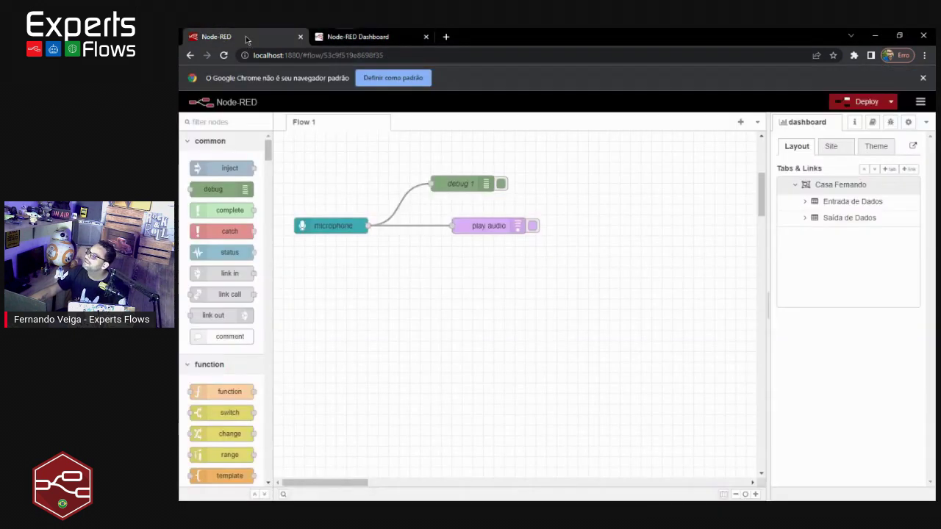
click(890, 122)
Widen the debug message area and enlarge the page to read the recognized text, ending at 110% zoom
drag(769, 242, 686, 243)
key(ctrl+plus)
key(ctrl+plus)
key(ctrl+plus)
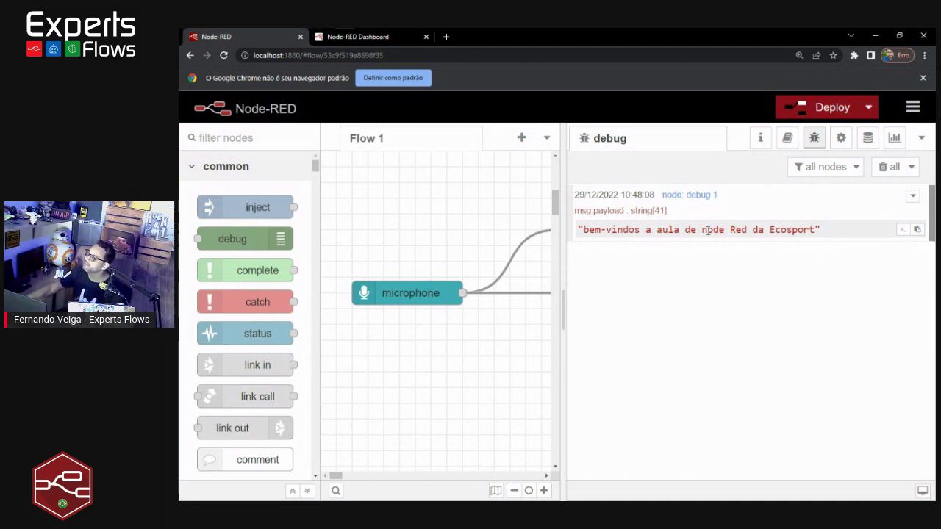
key(ctrl+minus)
key(ctrl+minus)
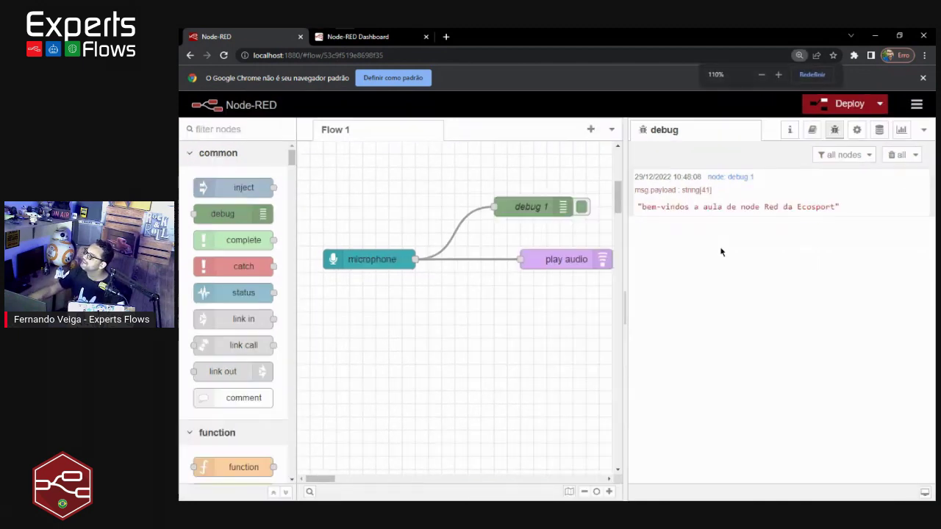
Delete the play audio node from the flow and check the microphone node's settings without changing them
click(496, 226)
key(Delete)
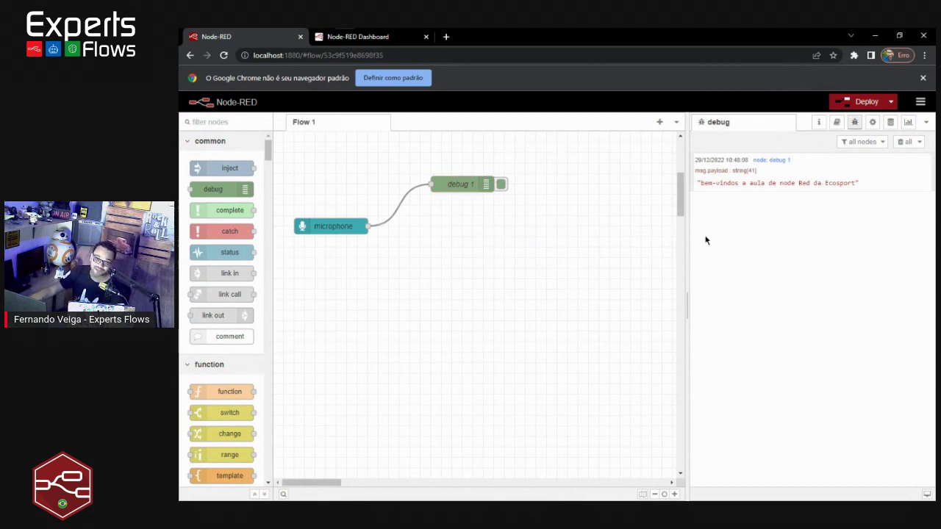
double_click(357, 232)
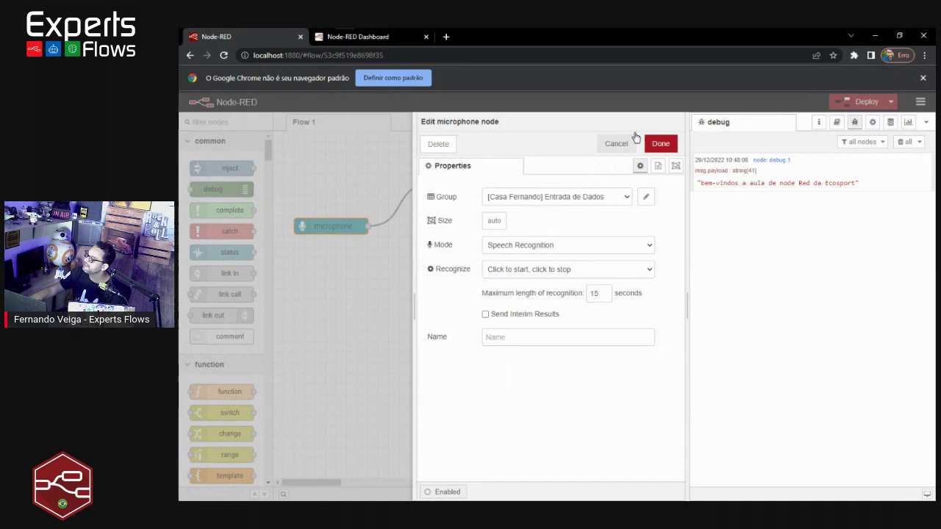
click(661, 143)
Add a dashboard audio out node to the flow and wire the microphone node's output to it
scroll(208, 370, down, 20)
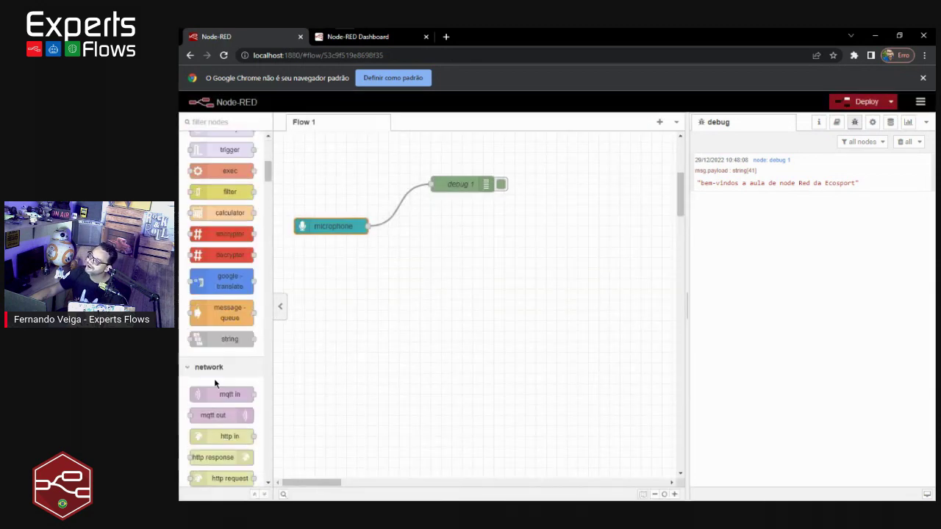
scroll(218, 385, down, 20)
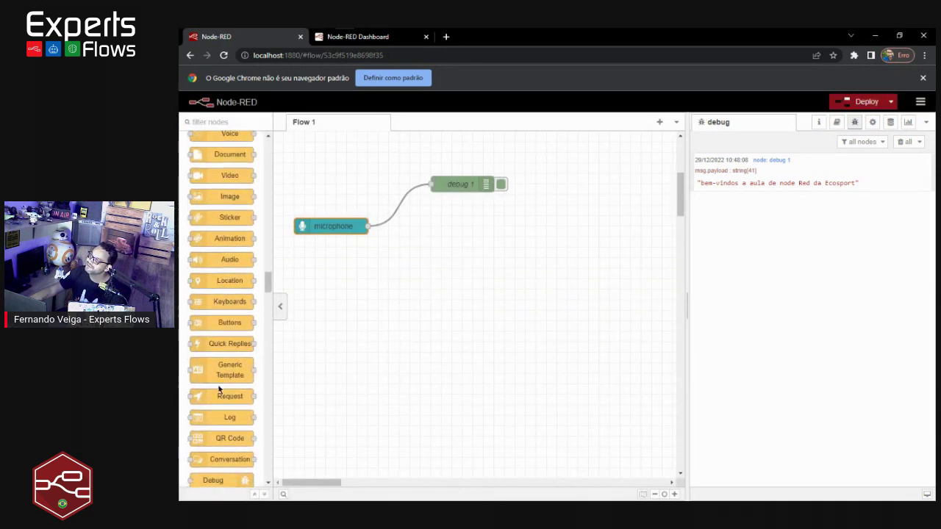
scroll(218, 385, down, 15)
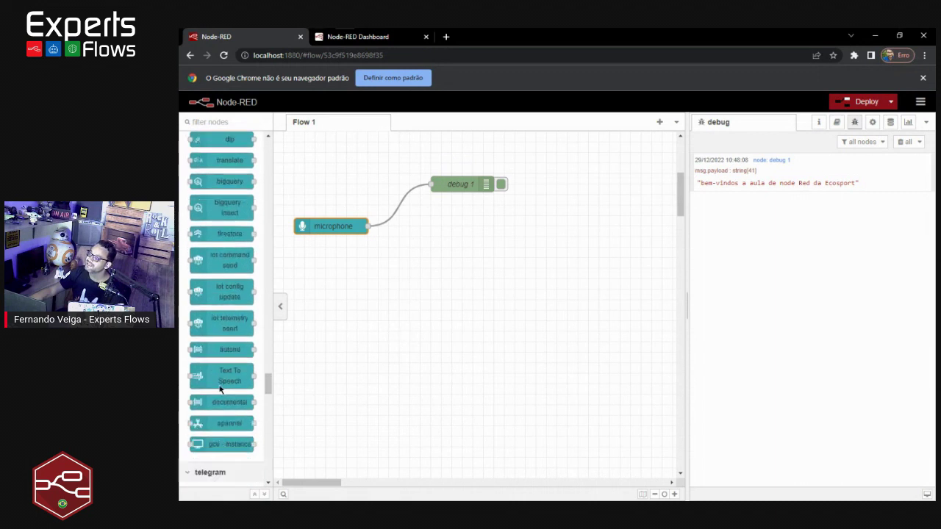
scroll(219, 391, up, 5)
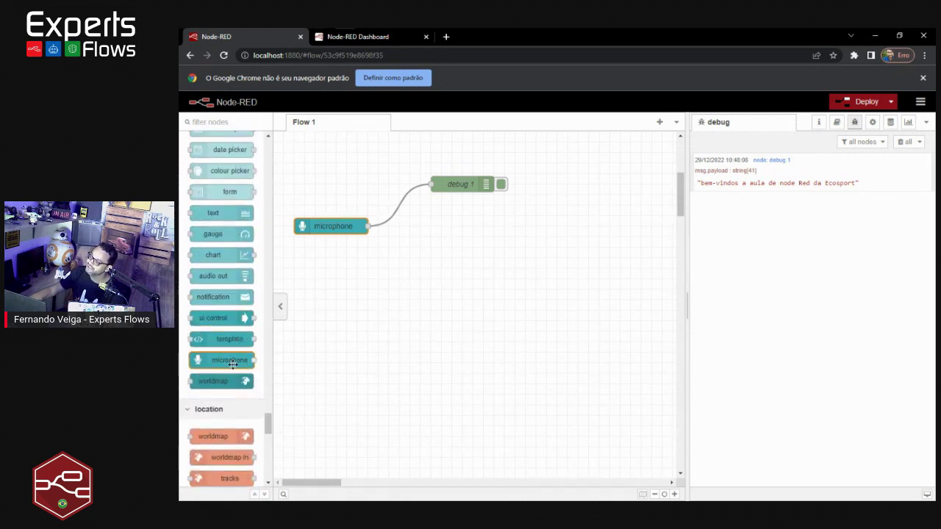
drag(220, 276, 535, 236)
drag(367, 226, 548, 216)
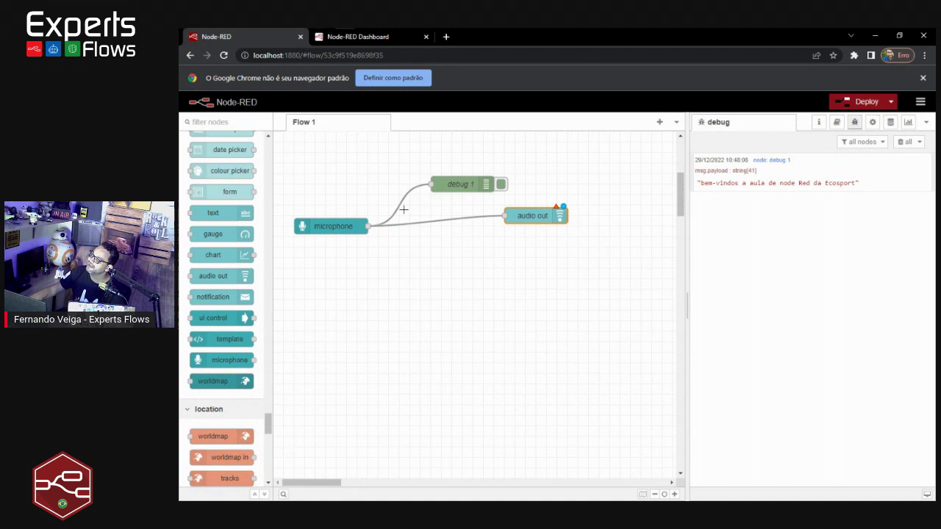
Add a dashboard text node wired from the microphone, assigned to the Saída de Dados group and labelled "Texto Reconhecido:"
drag(217, 214, 543, 251)
drag(367, 226, 544, 247)
double_click(544, 247)
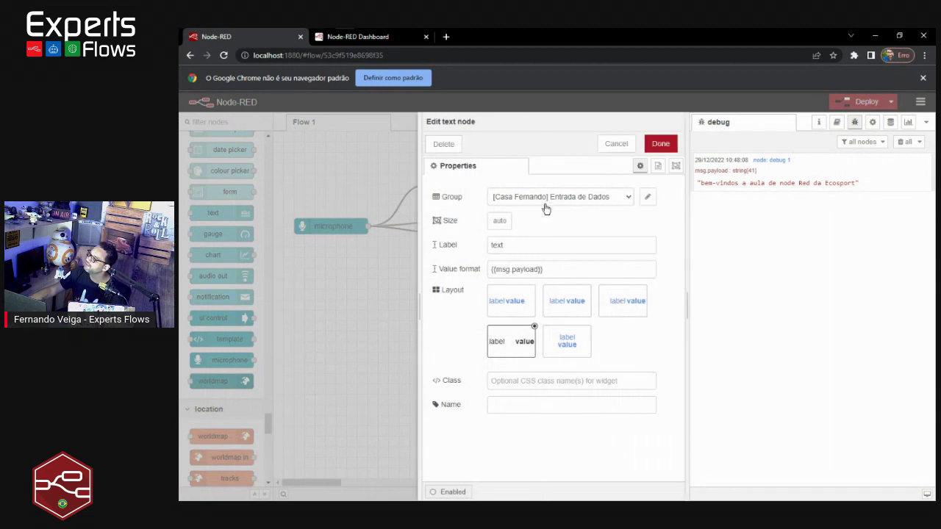
click(555, 197)
click(550, 220)
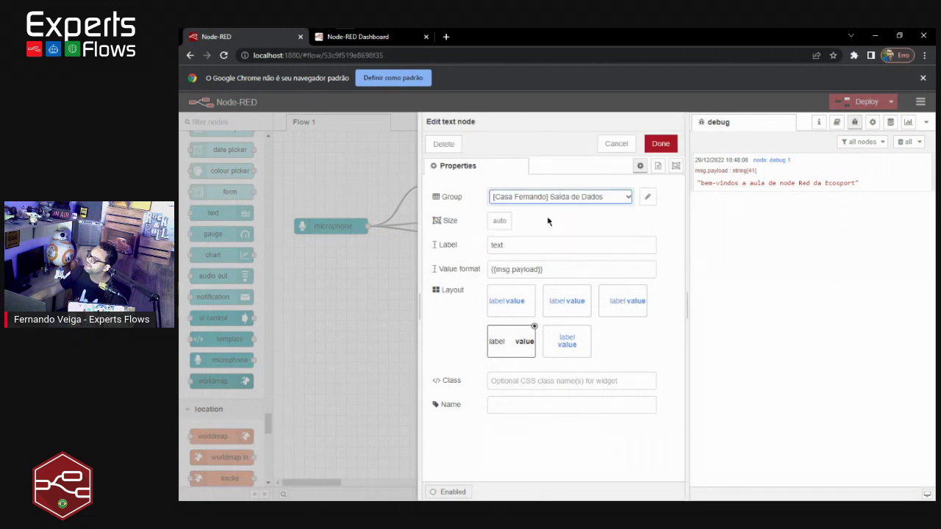
drag(537, 247, 419, 236)
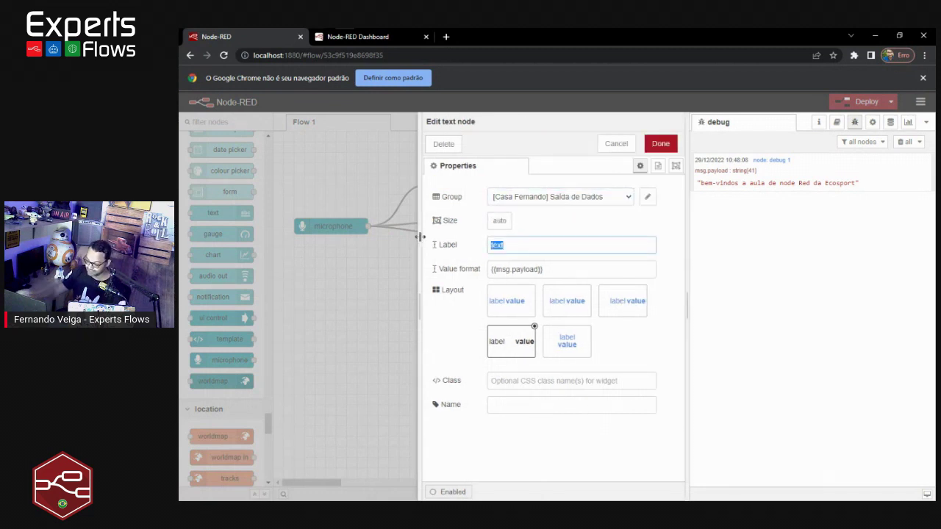
text(Te)
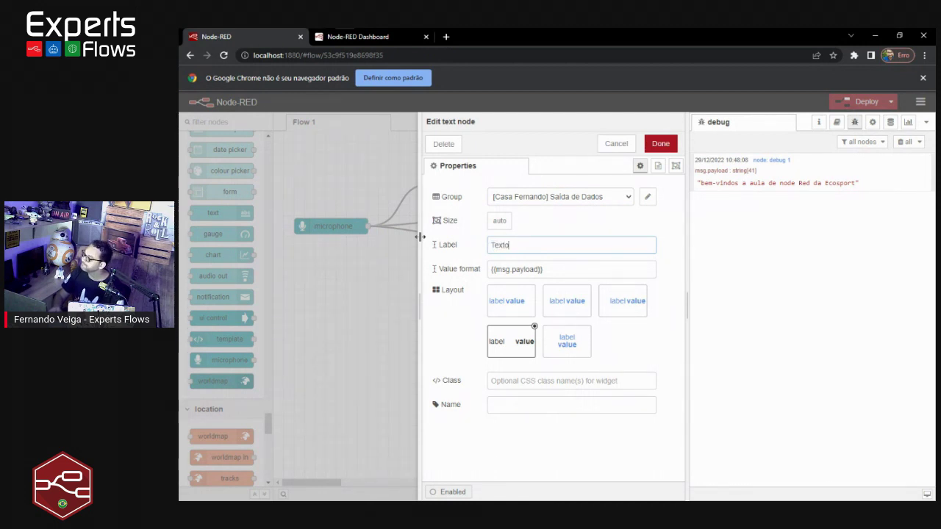
text(xto Reconhecido:)
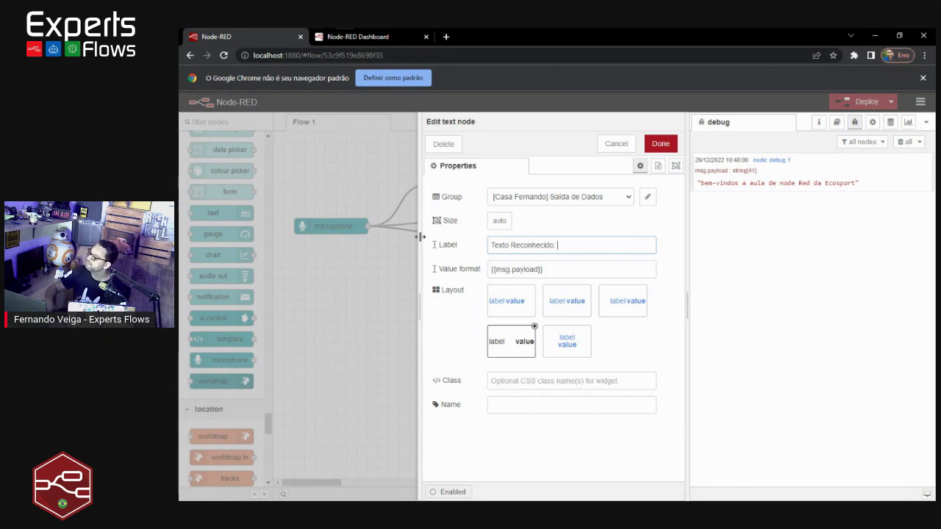
click(649, 149)
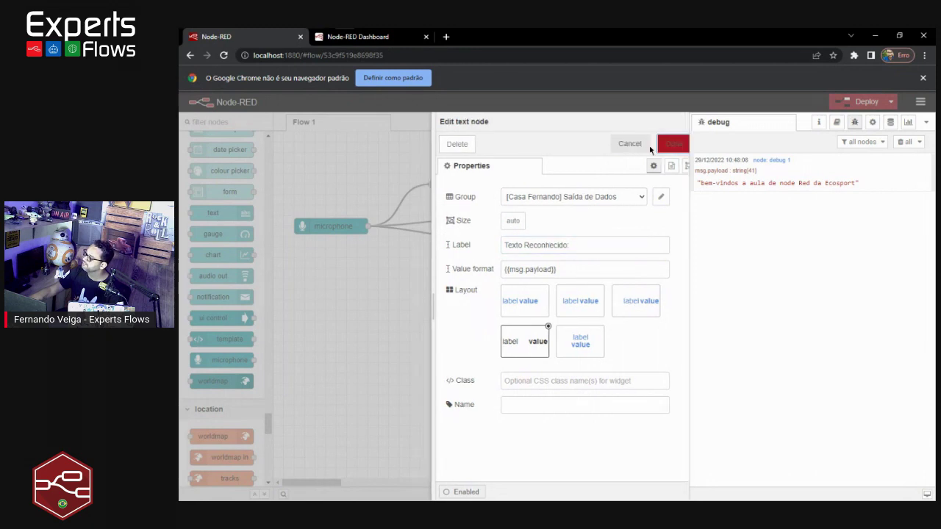
Set the audio out node's TTS voice to Microsoft Daniel - Portuguese (Brazil) and deploy the flow
double_click(515, 215)
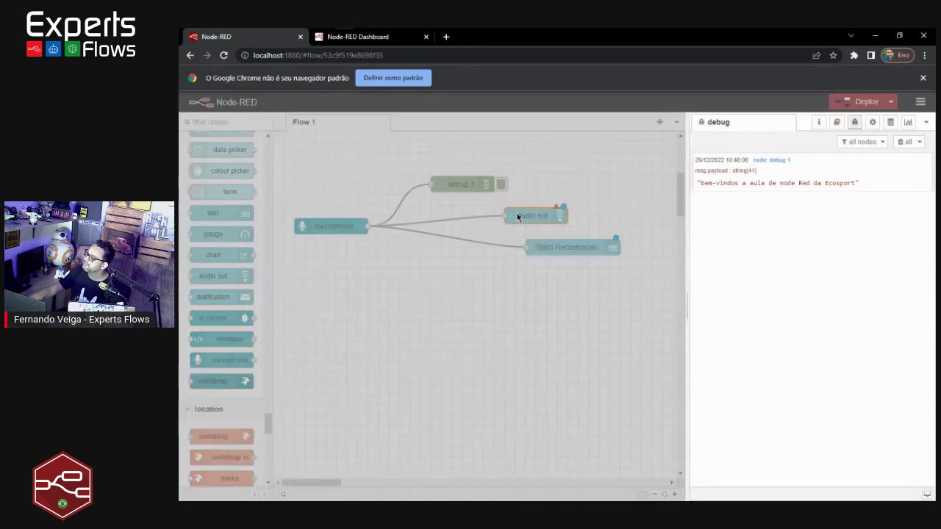
click(536, 220)
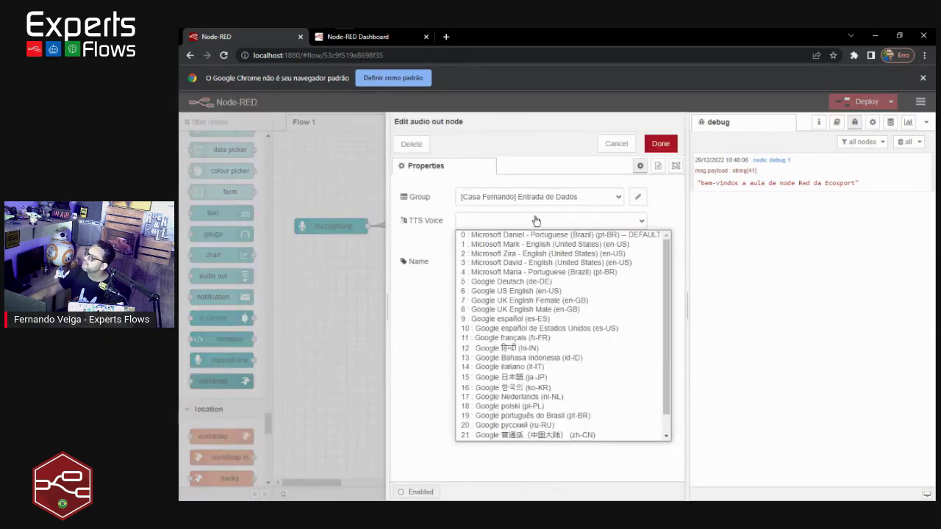
click(532, 233)
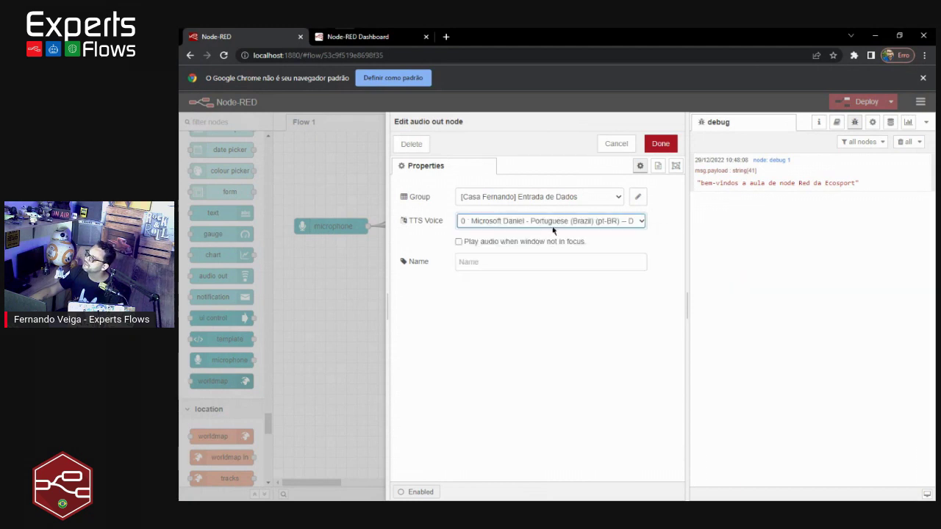
click(661, 145)
click(849, 102)
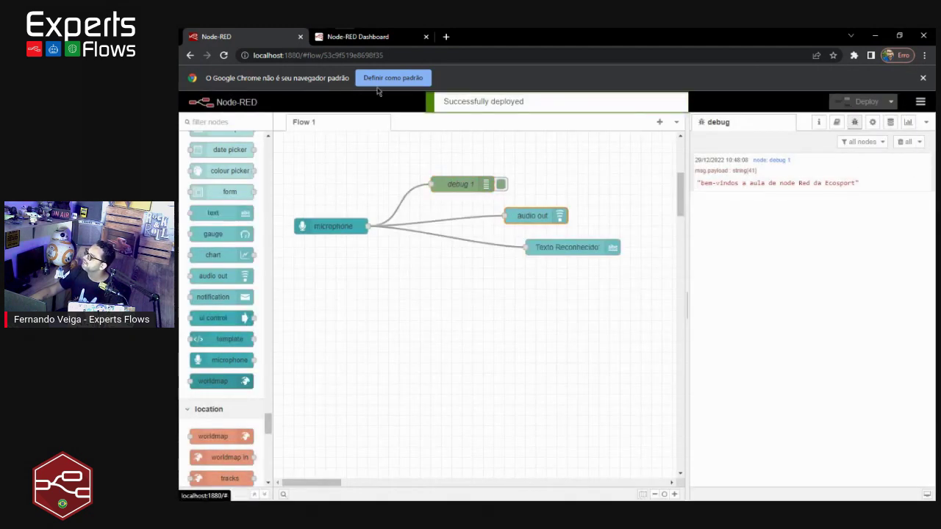
Test the dashboard's microphone widget in two recordings, speaking "Bom dia" and "Quem é você"
click(358, 36)
click(457, 152)
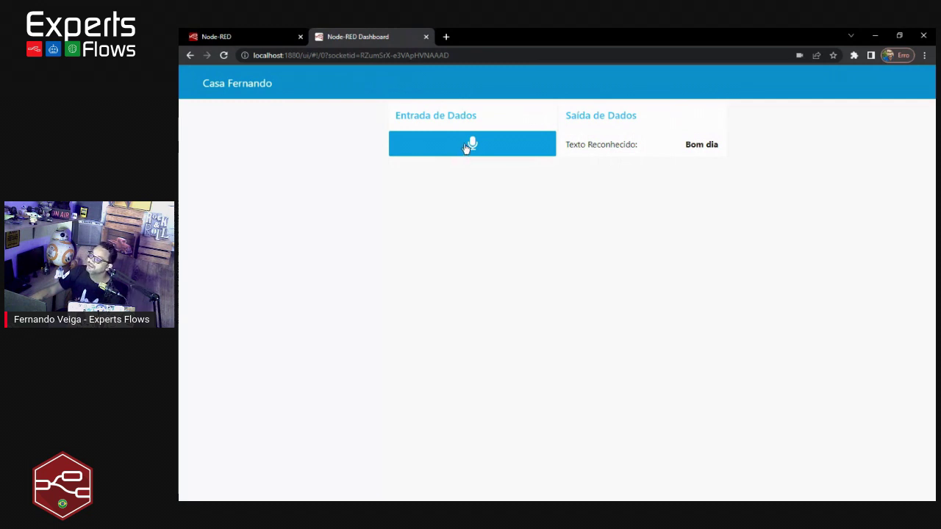
click(465, 147)
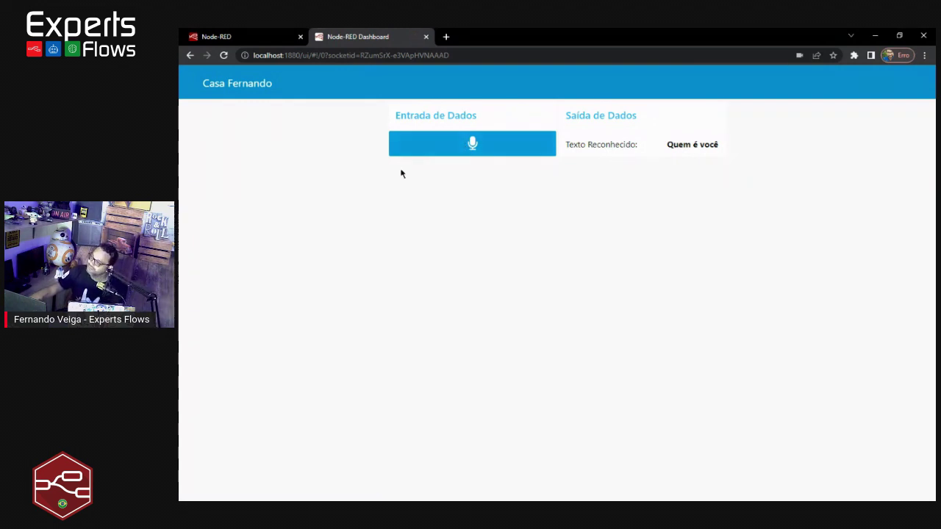
Compare the recognized text on the Edge dashboard with Chrome's, then return to the maximized Chrome window
drag(667, 36, 612, 197)
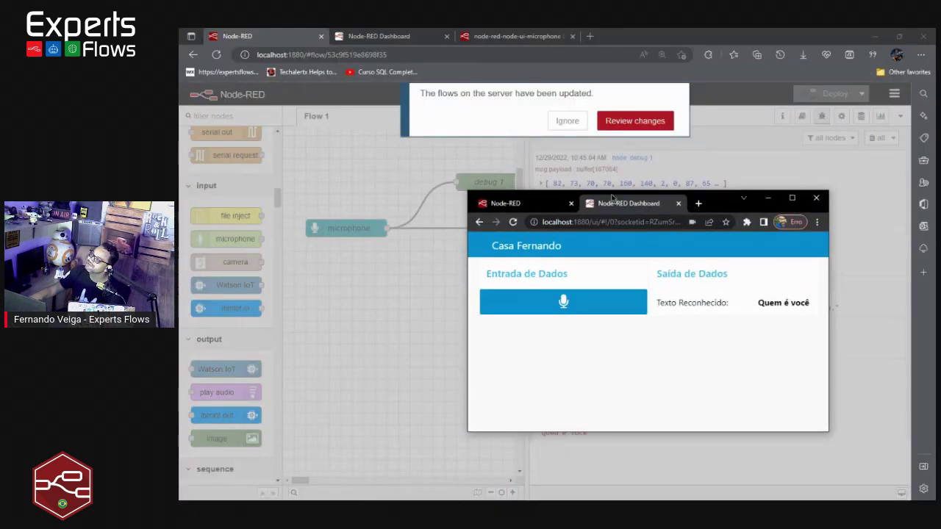
click(398, 38)
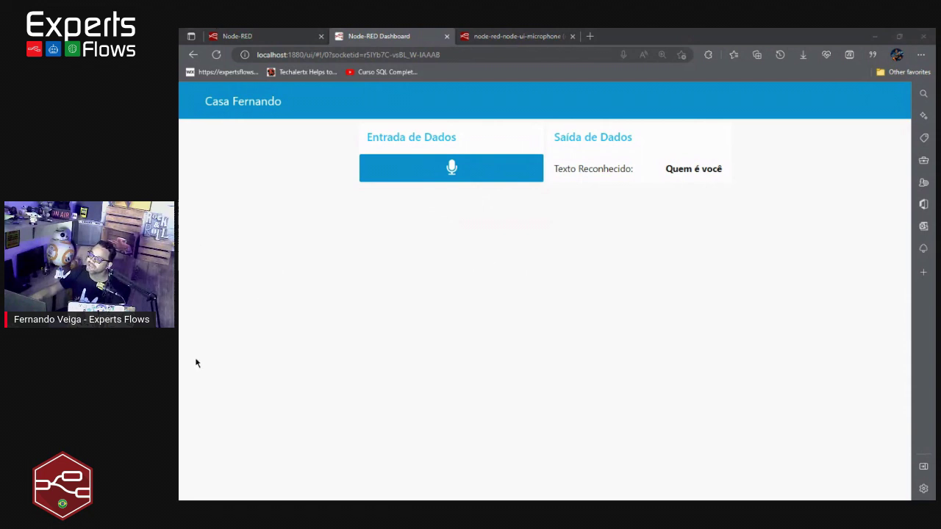
key(alt+Tab)
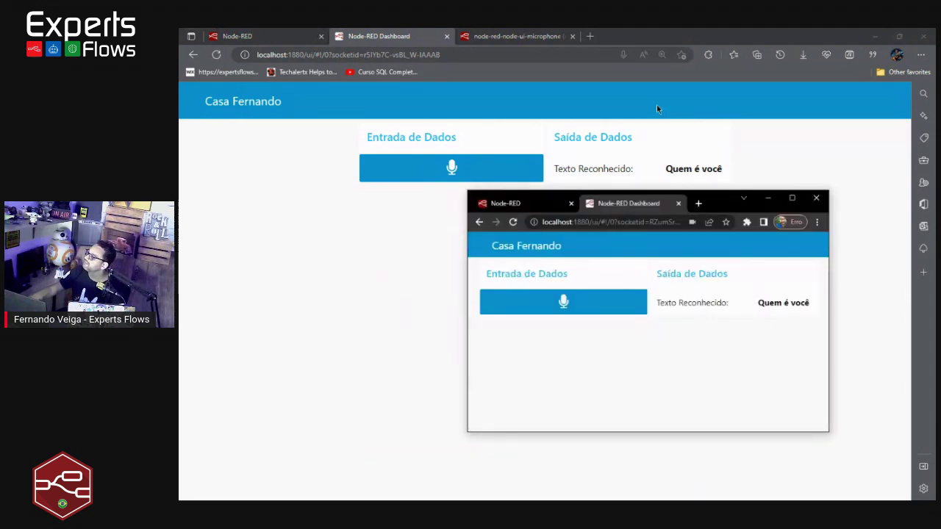
click(790, 200)
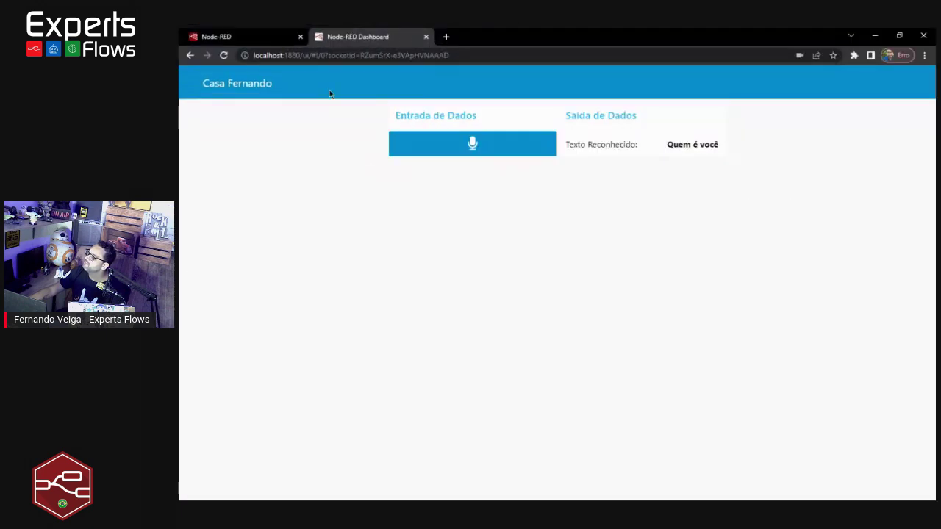
Set the microphone node's Recognize option to "Press to start, release to stop" and deploy the flow
click(232, 38)
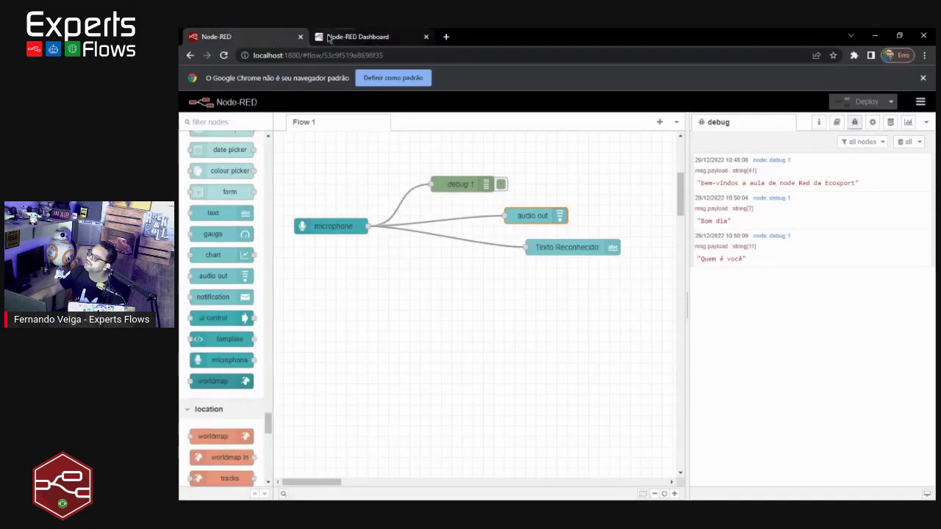
click(329, 225)
double_click(328, 226)
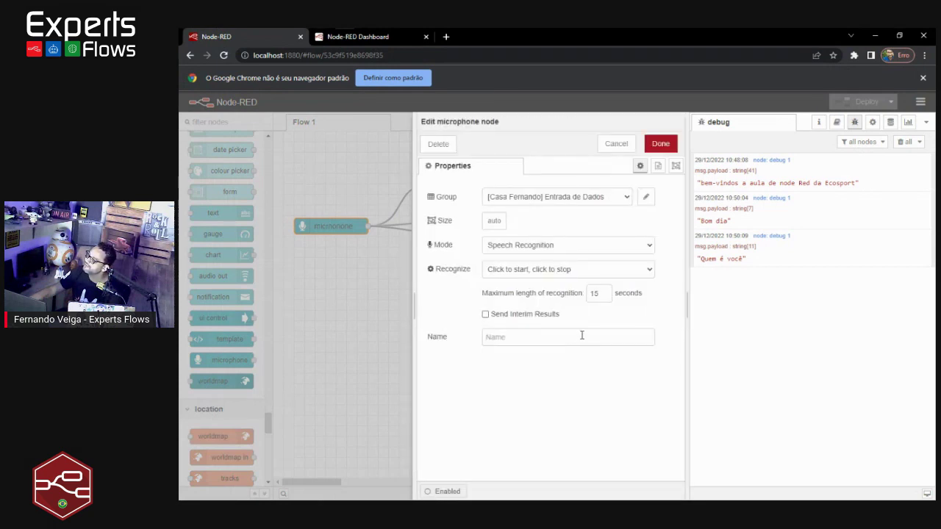
click(568, 270)
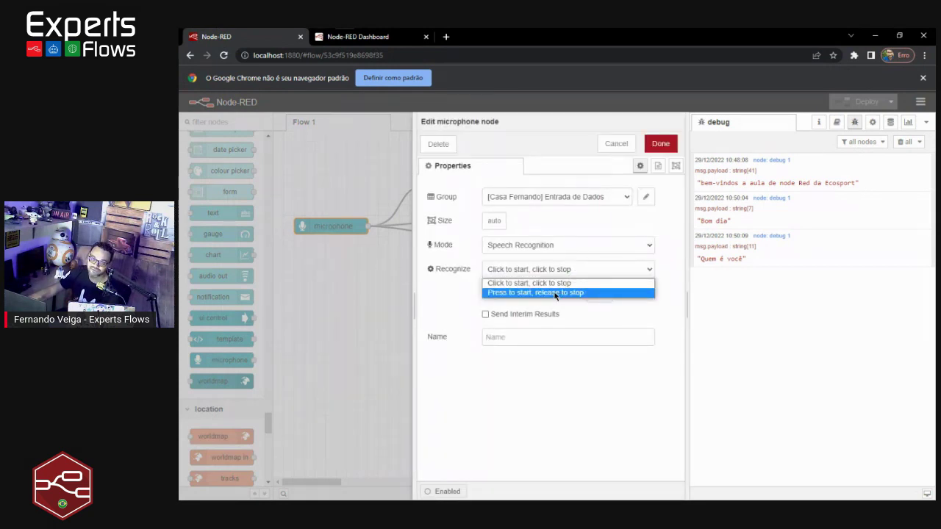
click(555, 293)
click(662, 144)
click(855, 102)
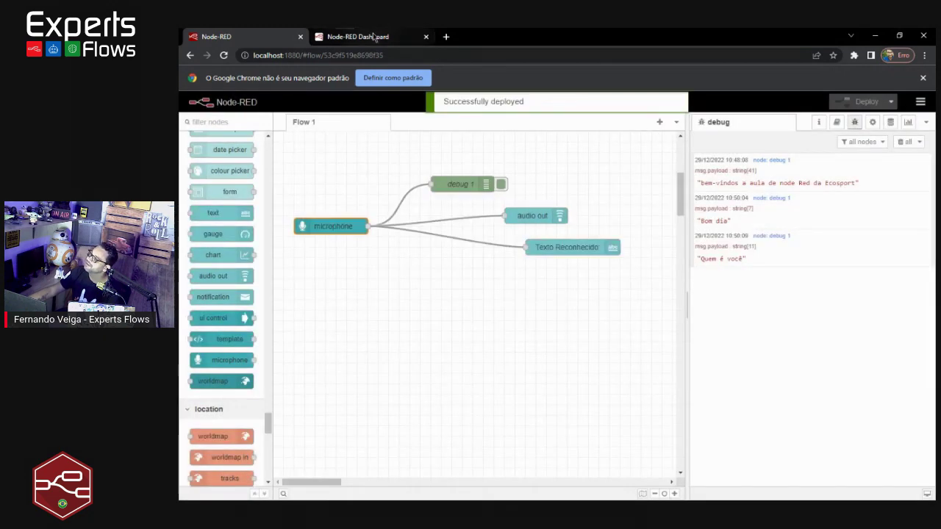
Test press-and-release recording on the dashboard, speaking "Bom dia" and "bem-vindos a nossa aula de node Red"
click(366, 37)
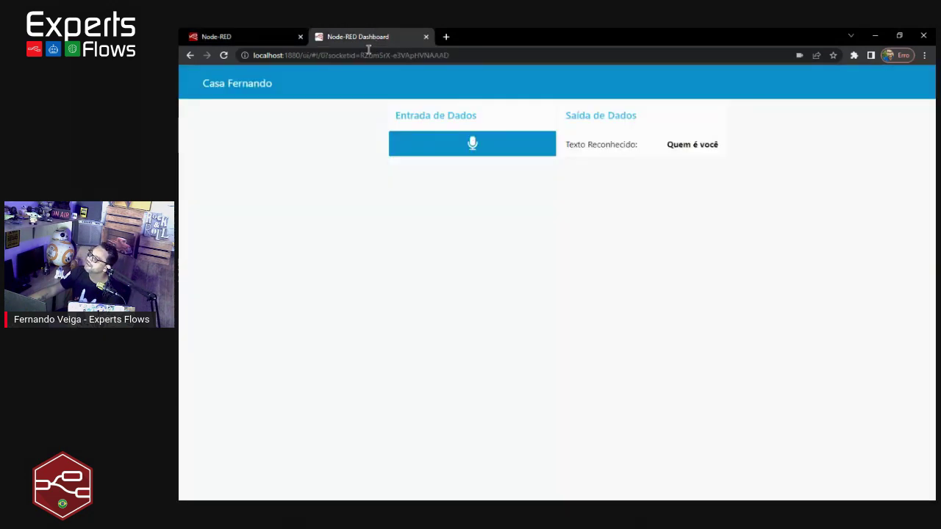
click(474, 145)
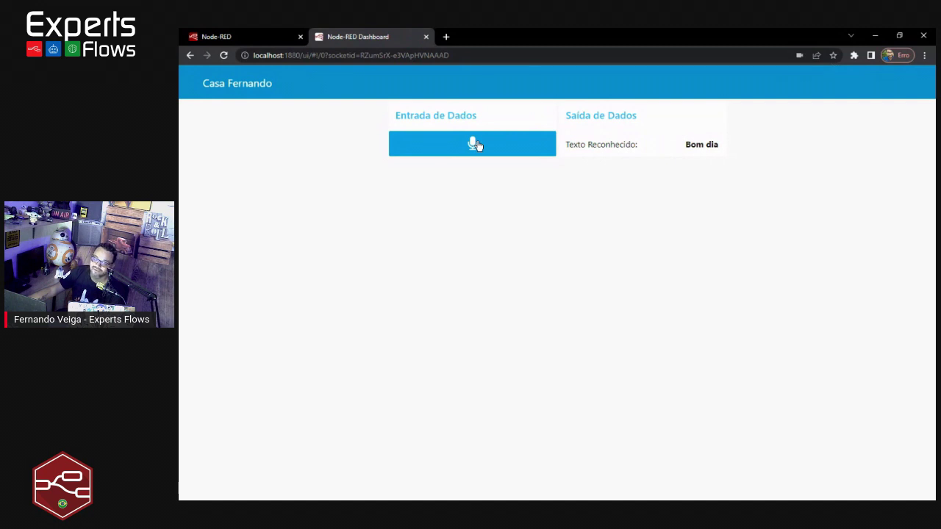
click(475, 144)
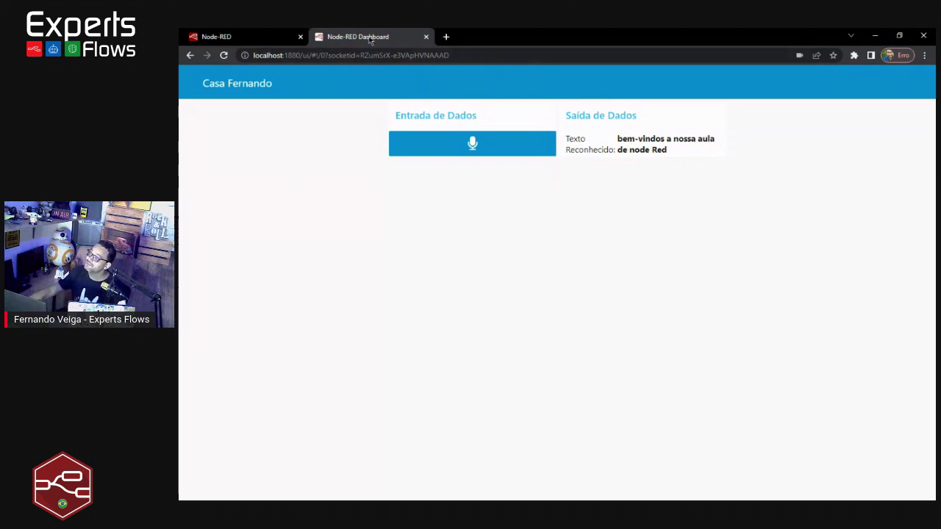
Spread out the flow's output nodes, moving Texto Reconhecido lower and audio out up beside debug 1
click(263, 38)
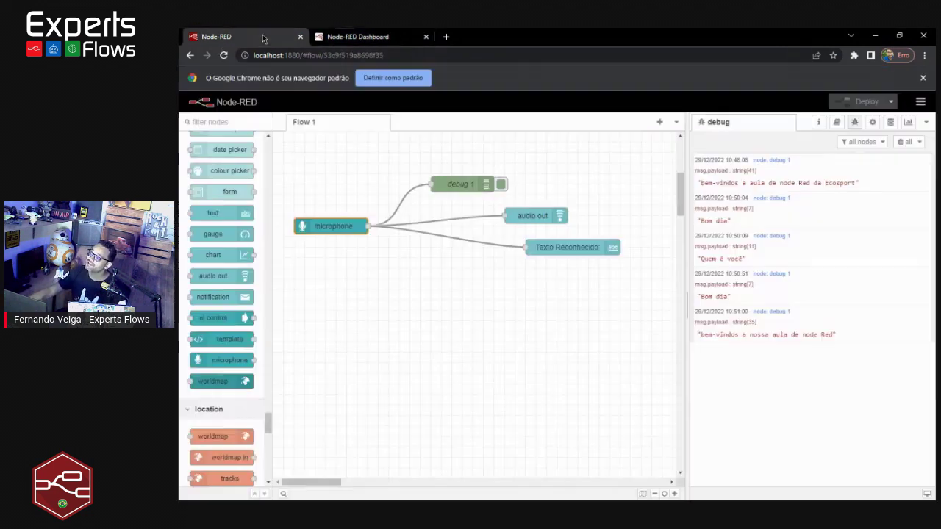
drag(572, 248, 598, 323)
click(539, 215)
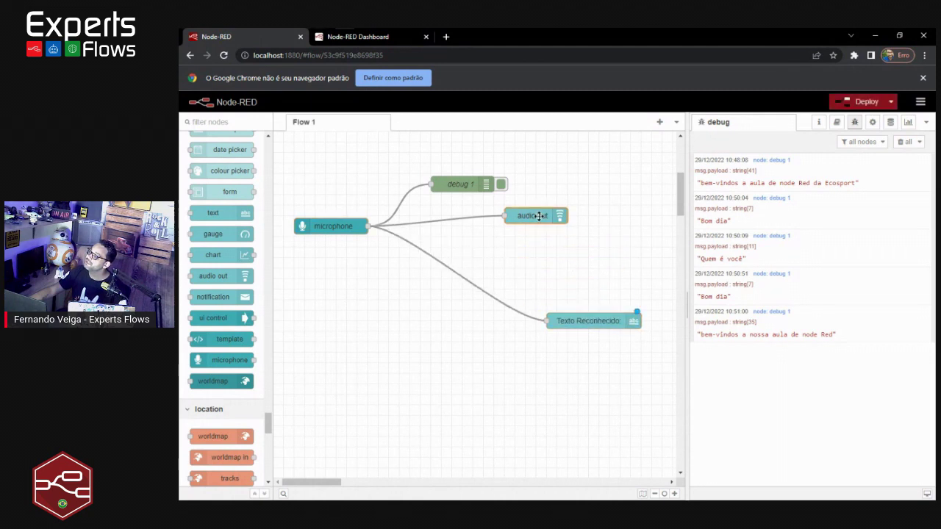
drag(539, 216, 591, 184)
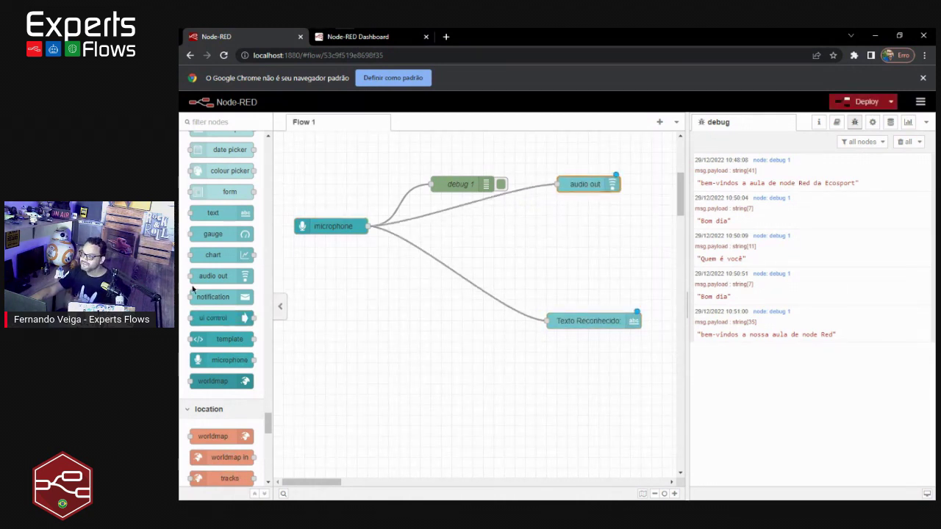
Insert a google translate node into the microphone–audio out connection, align the nodes, and confirm English as its language
scroll(214, 276, down, 12)
scroll(214, 277, up, 8)
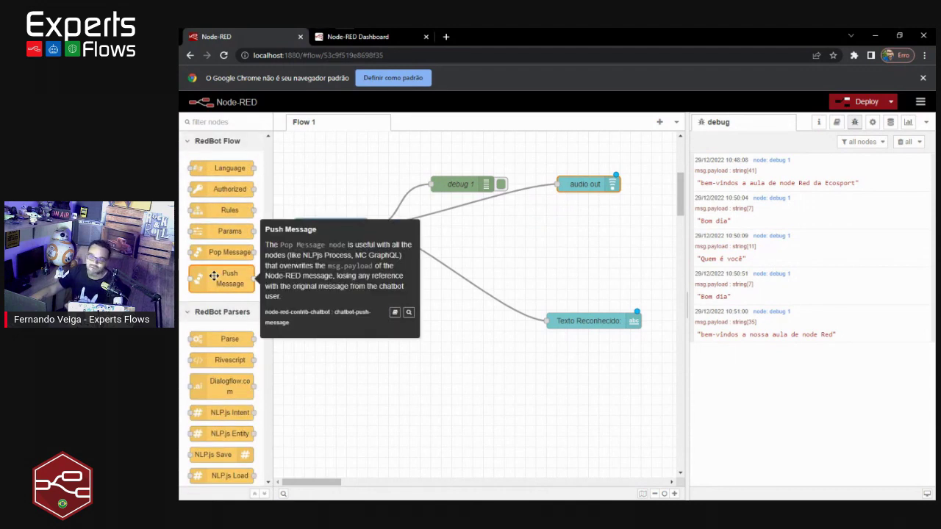
scroll(213, 276, up, 10)
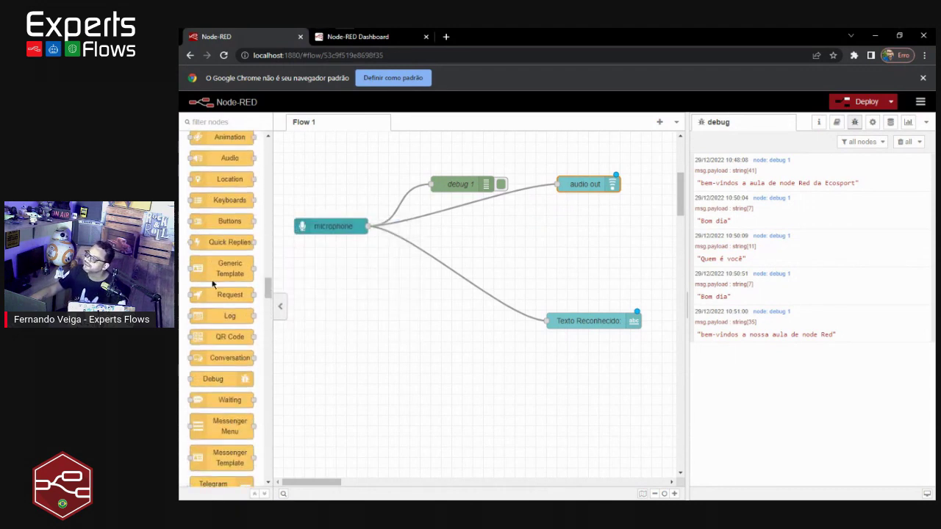
scroll(215, 297, up, 8)
scroll(230, 270, down, 3)
scroll(234, 332, up, 10)
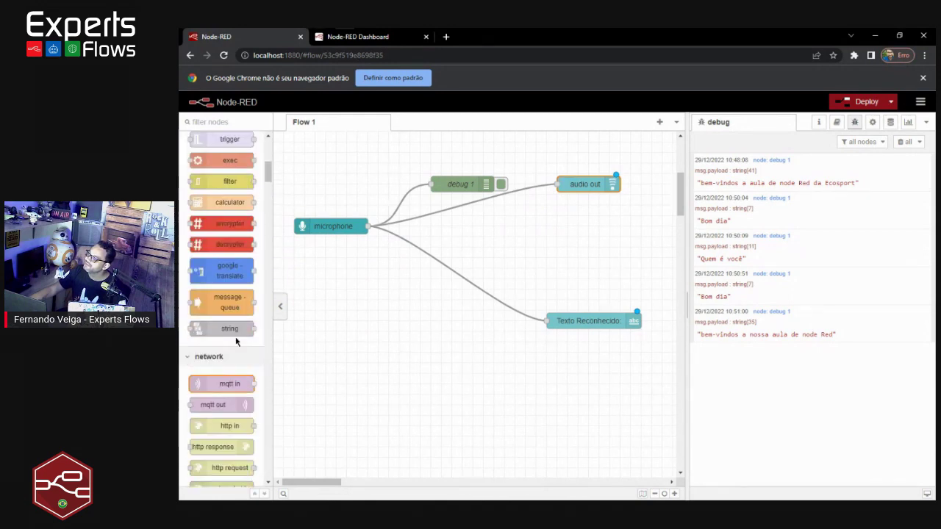
scroll(235, 336, down, 3)
drag(235, 336, 460, 217)
drag(574, 187, 584, 219)
drag(439, 209, 469, 218)
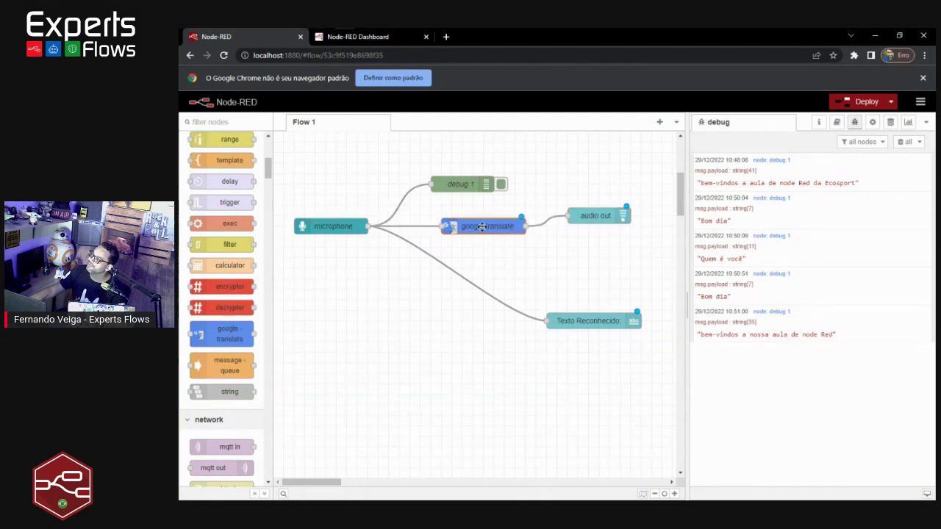
double_click(481, 226)
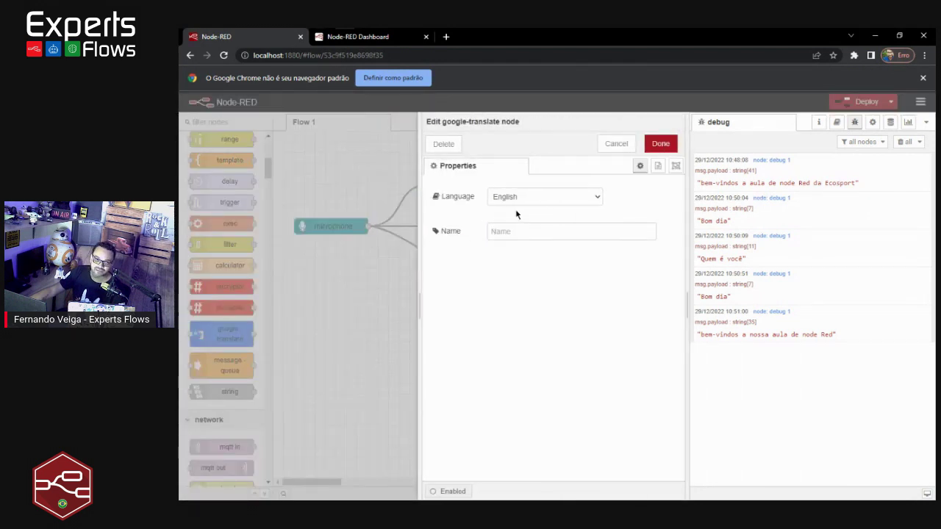
click(660, 144)
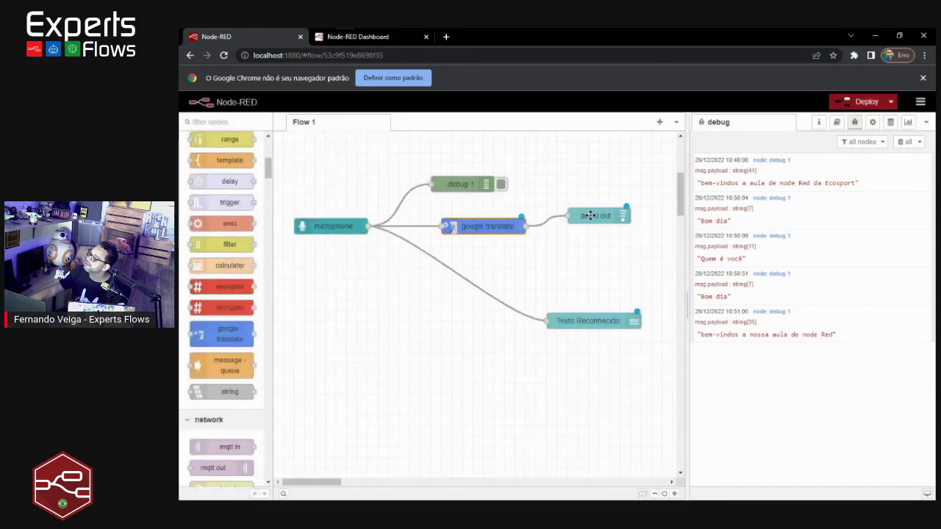
Set the audio out node's TTS voice to Microsoft Mark - English (United States) (en-US) and deploy the flow
double_click(591, 215)
click(548, 200)
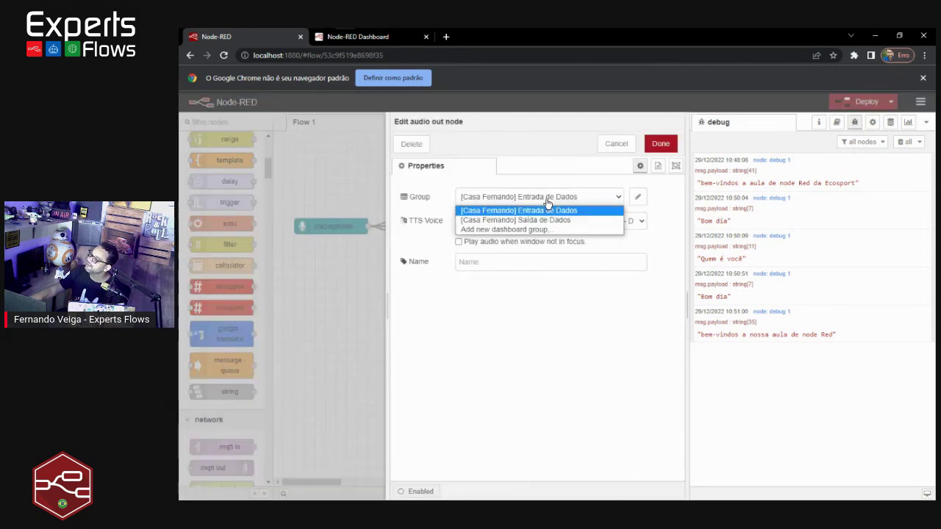
click(549, 200)
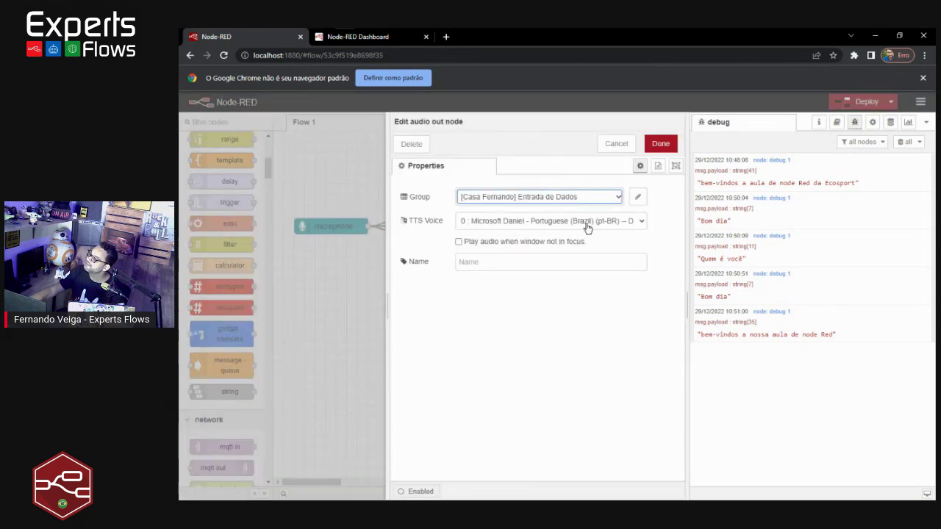
click(587, 225)
click(586, 244)
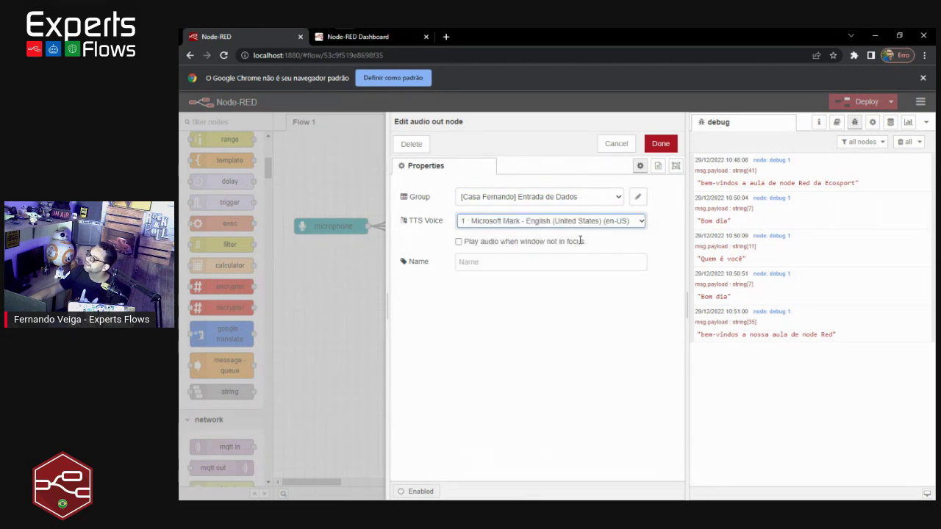
click(664, 147)
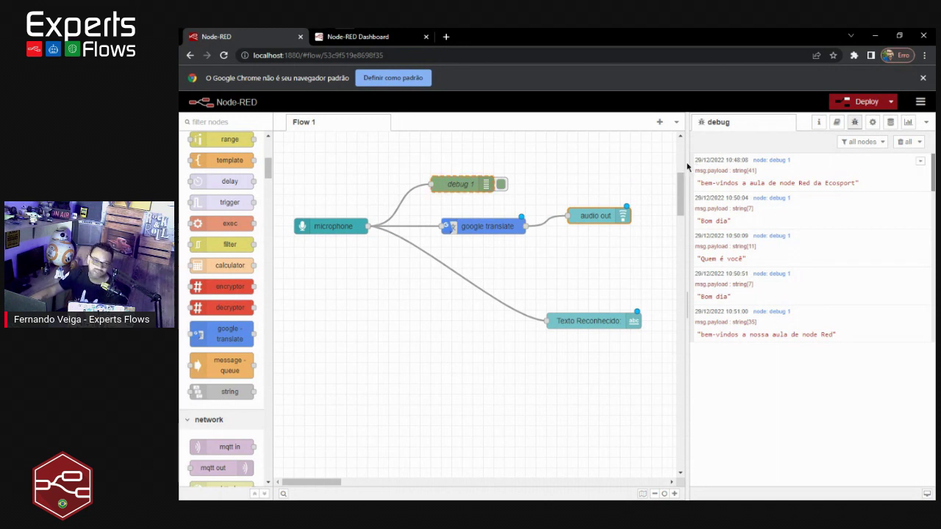
click(867, 104)
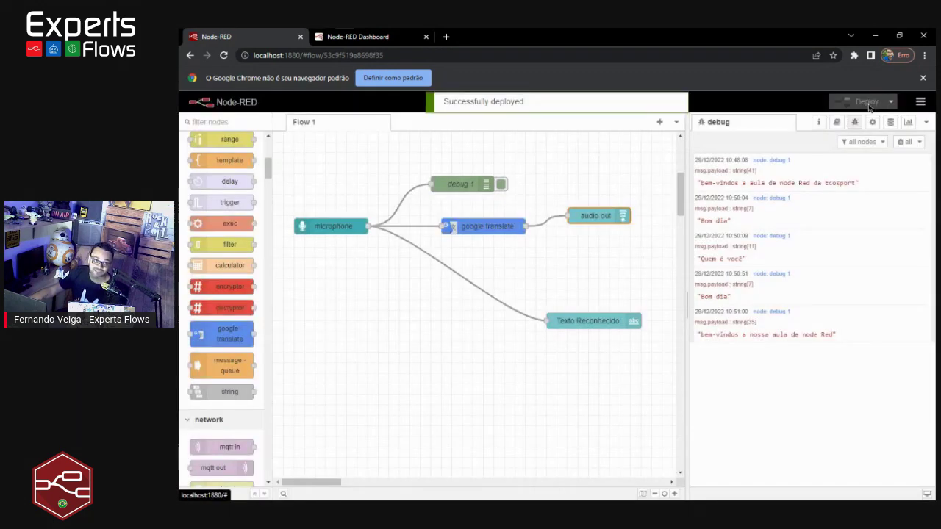
Test the spoken English translation on the dashboard by saying "Preciso ir ao banheiro", and record again after checking the flow
click(345, 43)
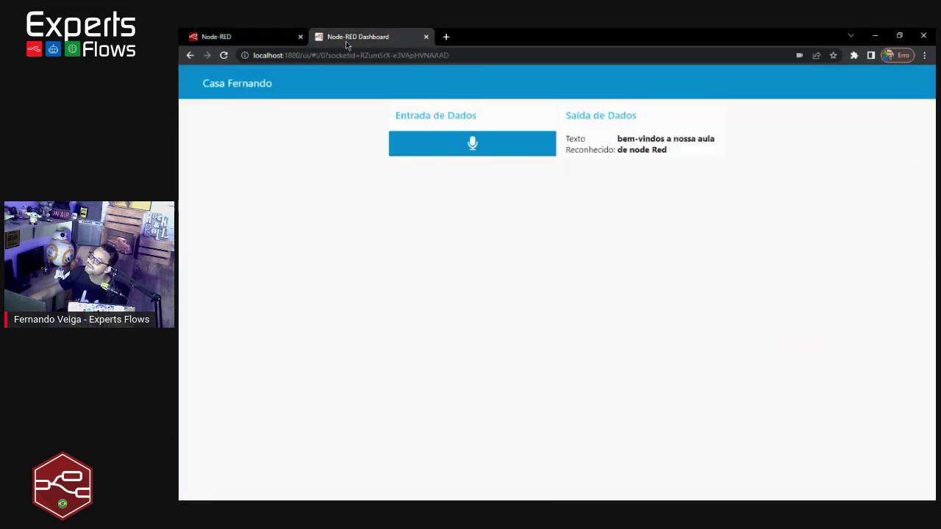
click(506, 149)
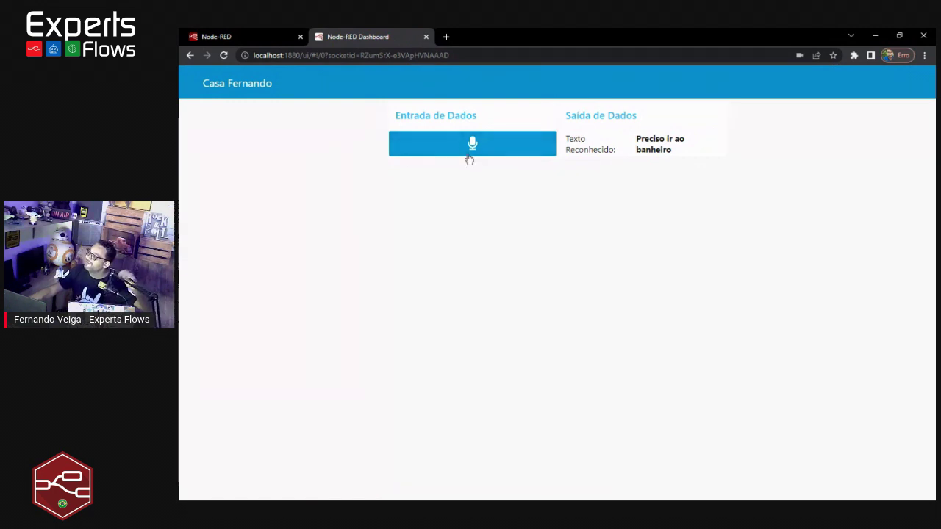
click(262, 38)
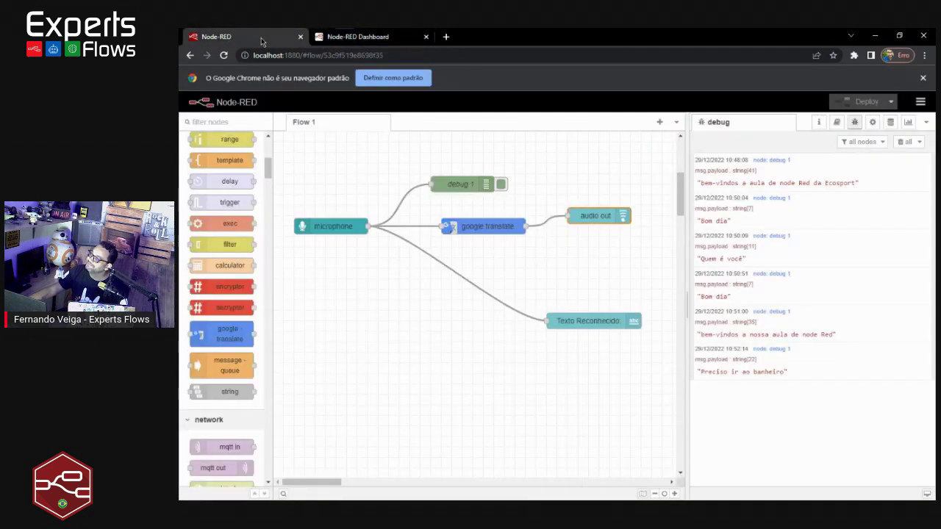
click(390, 37)
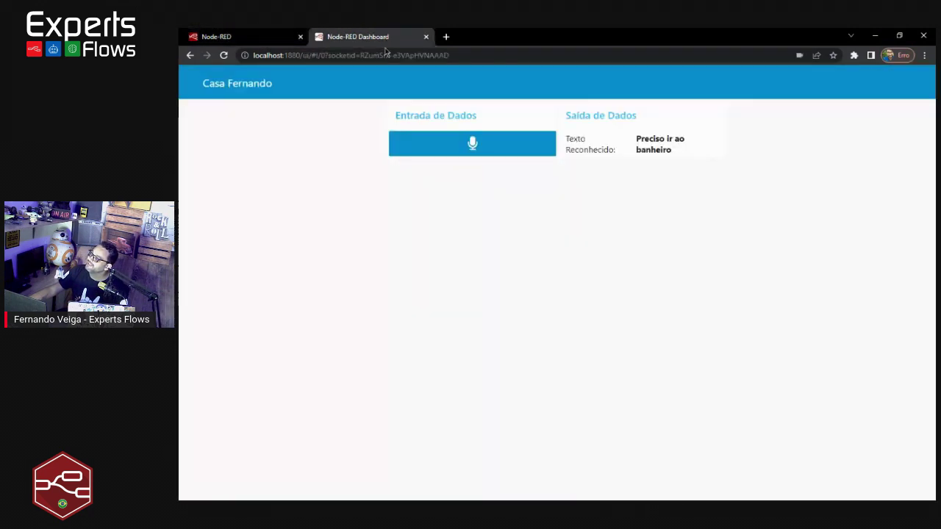
click(481, 147)
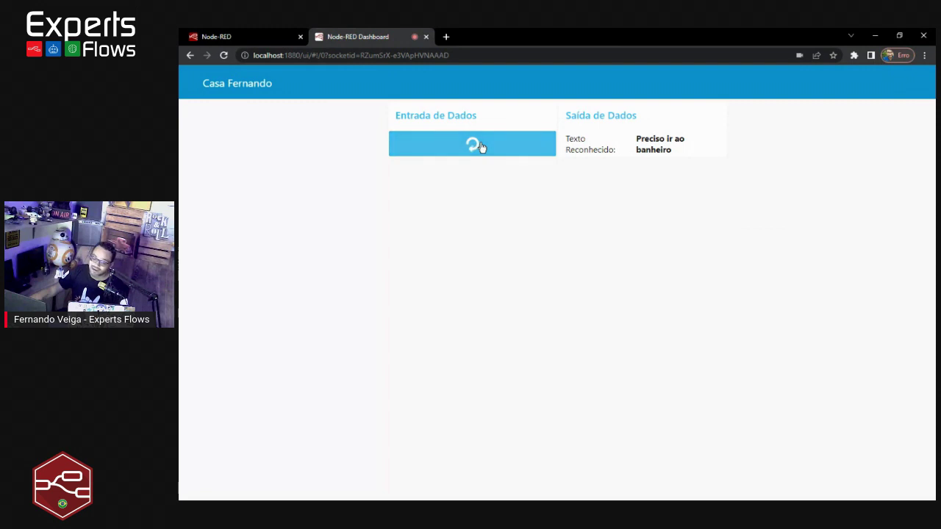